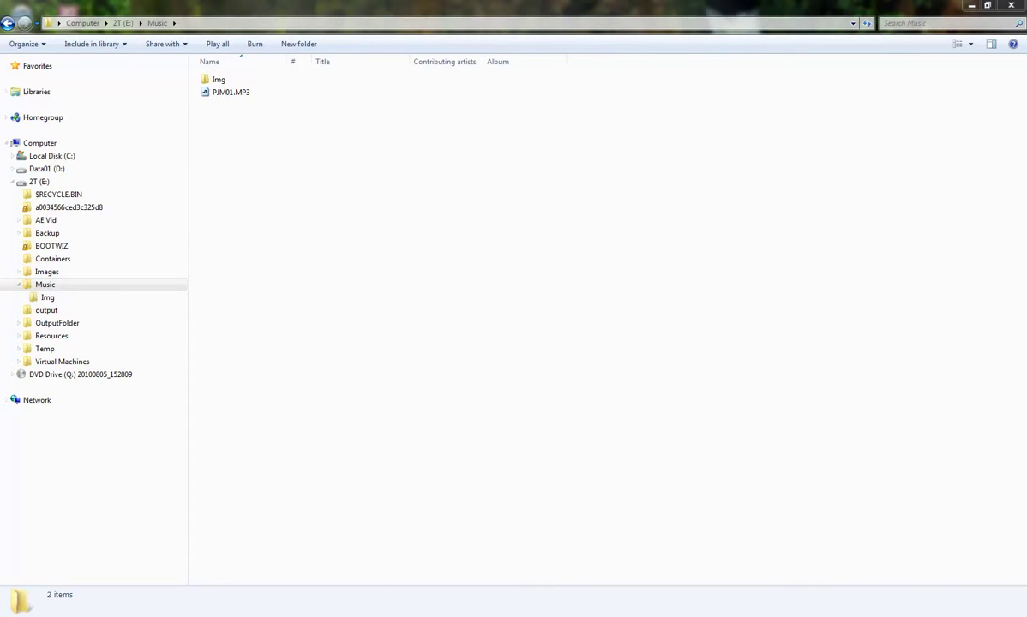
Open the Windows Start menu to begin launching Premiere Pro
key(super)
Launch Premiere Pro and create a new project named 'My Picture Video' in E:\AE Vid
click(86, 360)
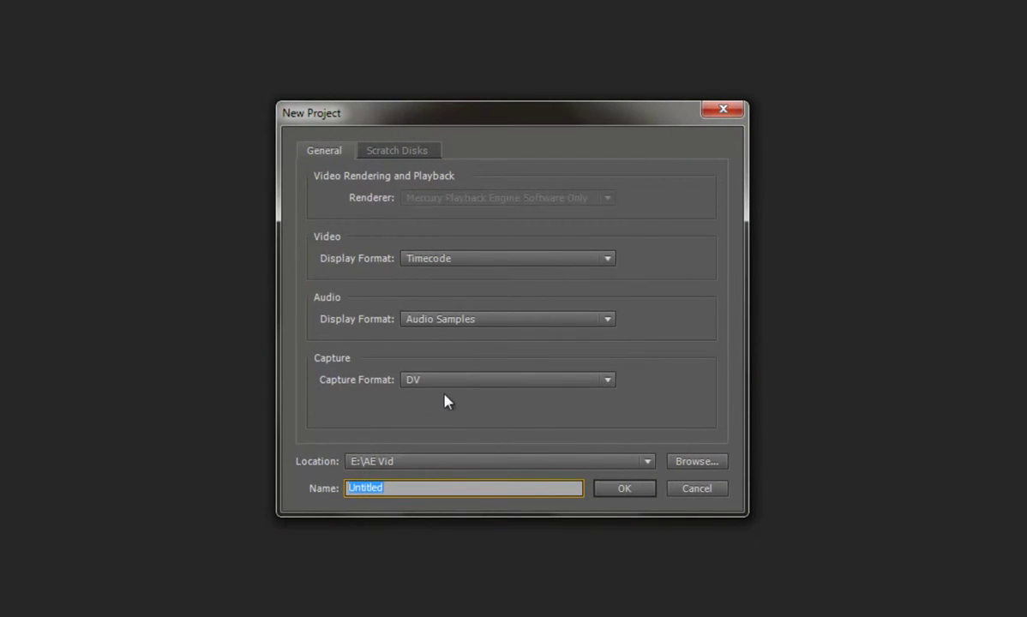
click(703, 461)
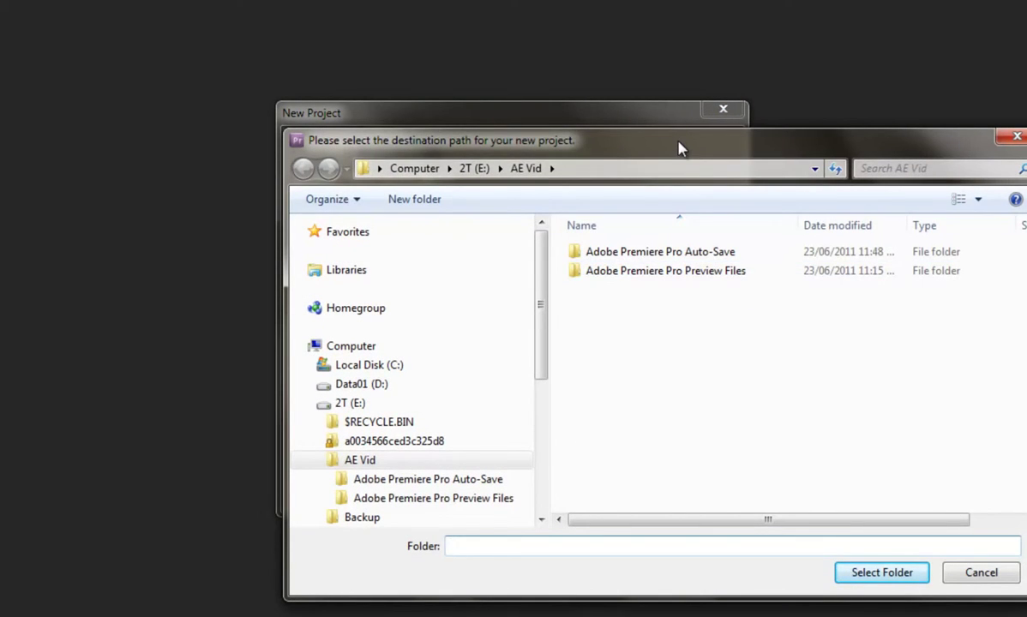
drag(679, 148, 528, 123)
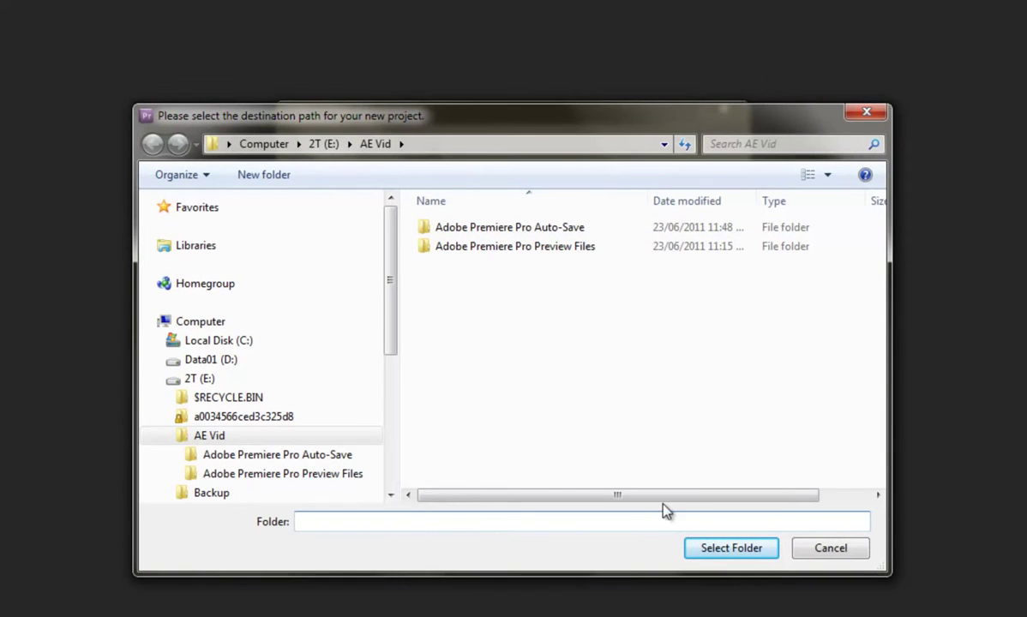
click(699, 548)
double_click(419, 488)
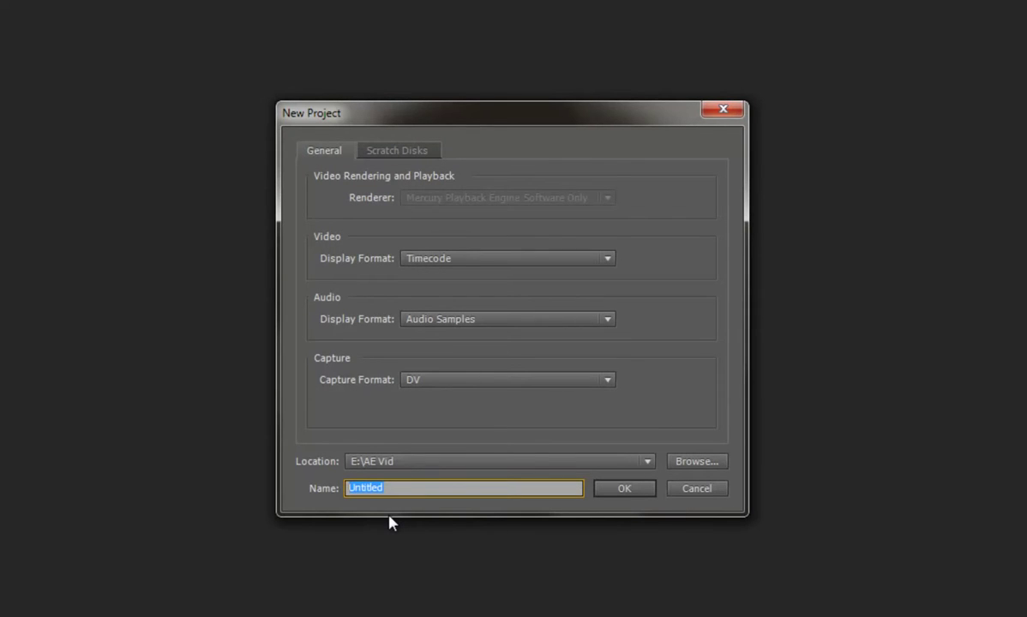
text(M)
text(y Picture Video)
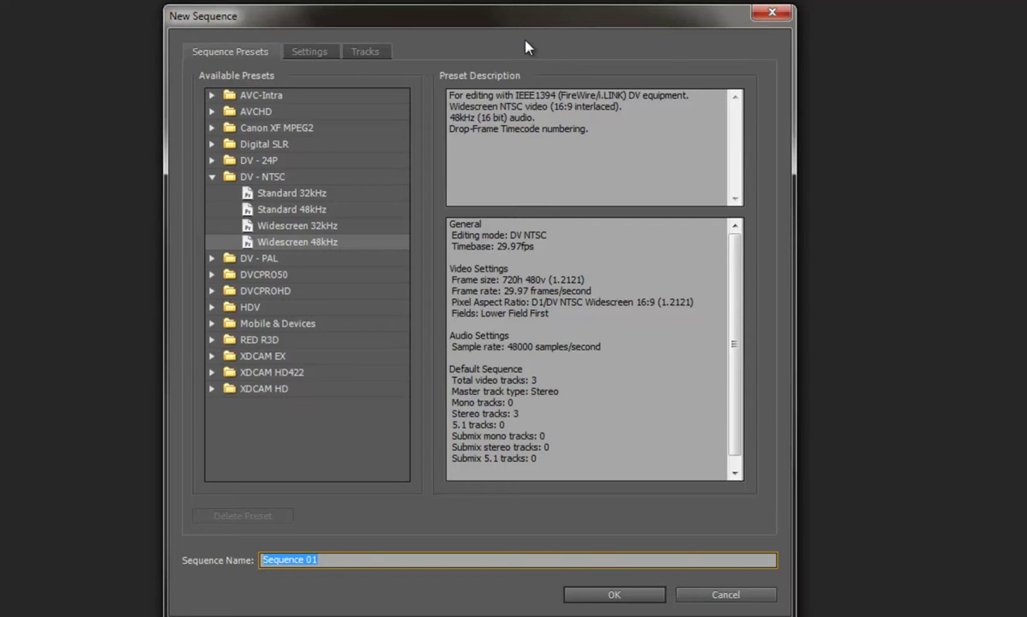
Reposition the New Sequence dialog and collapse the DV - NTSC preset folder
drag(496, 24, 434, 12)
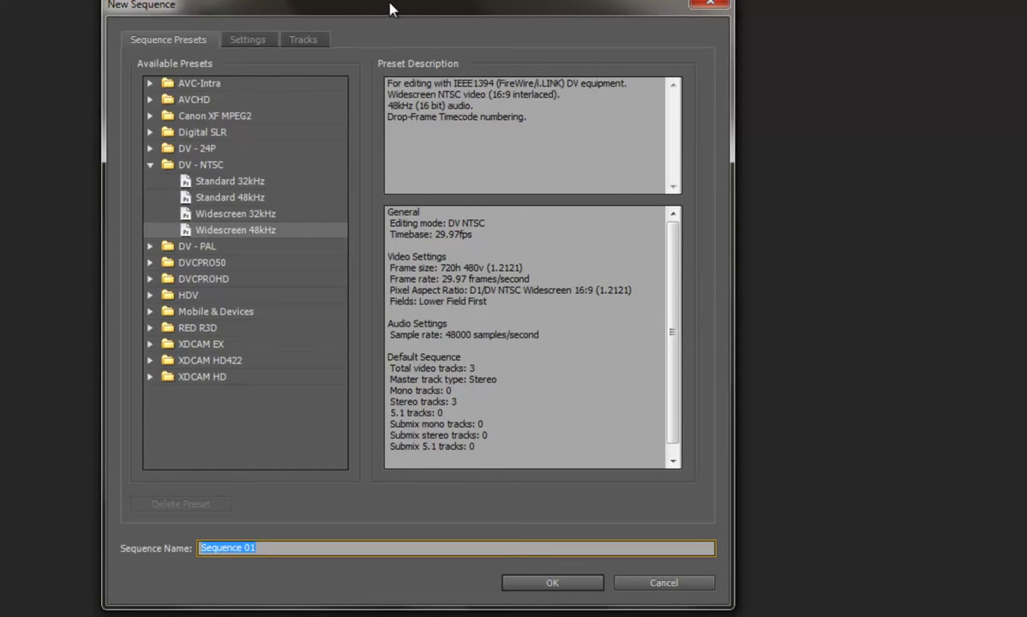
drag(390, 5, 384, 19)
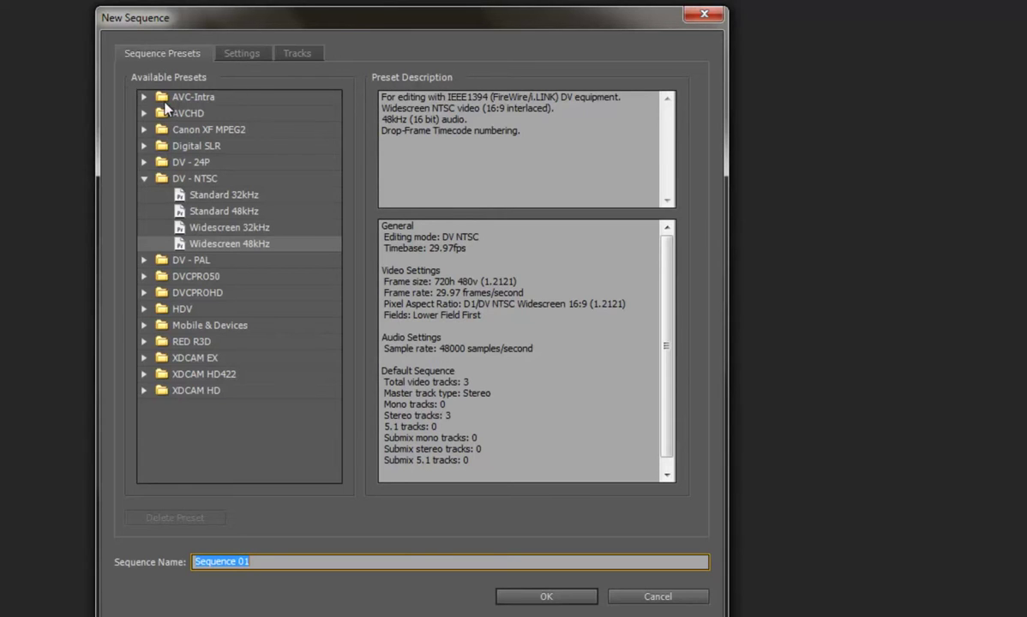
click(144, 178)
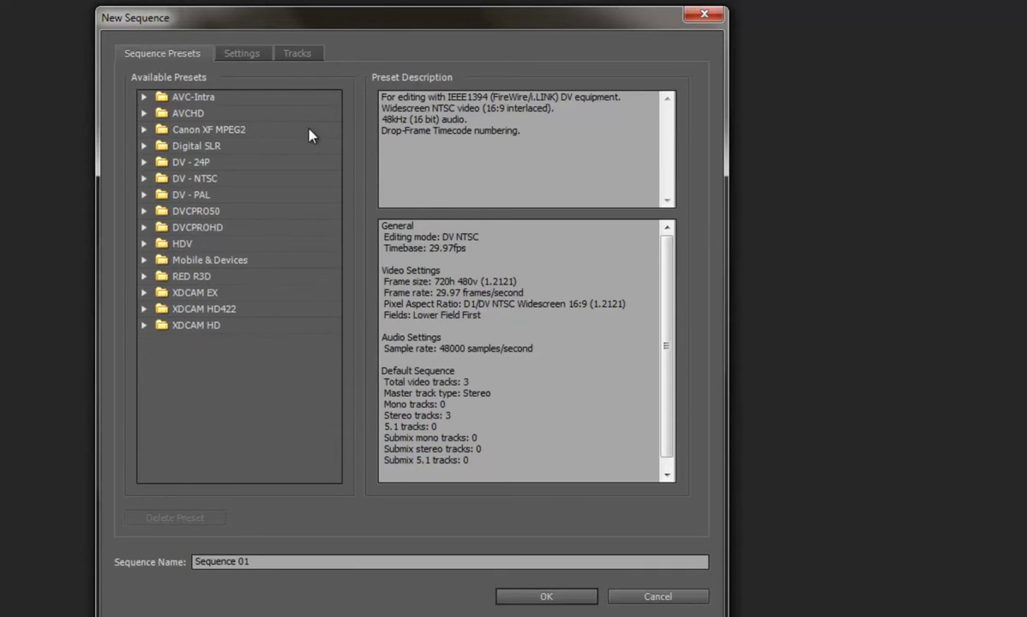
On the Settings tab, set Editing Mode to Custom with a 29.97 fps timebase
click(244, 53)
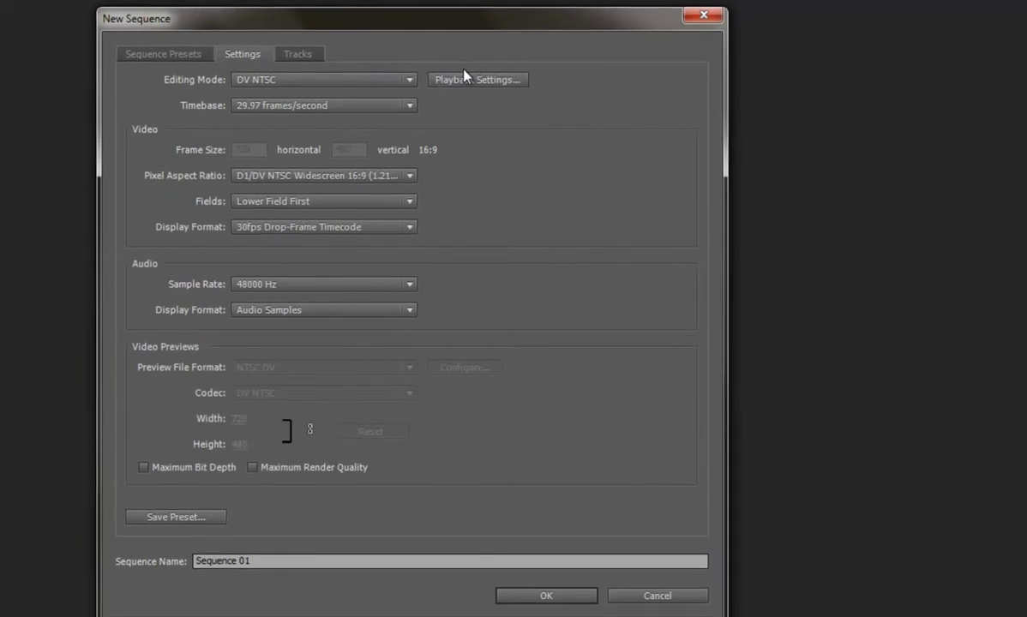
click(409, 80)
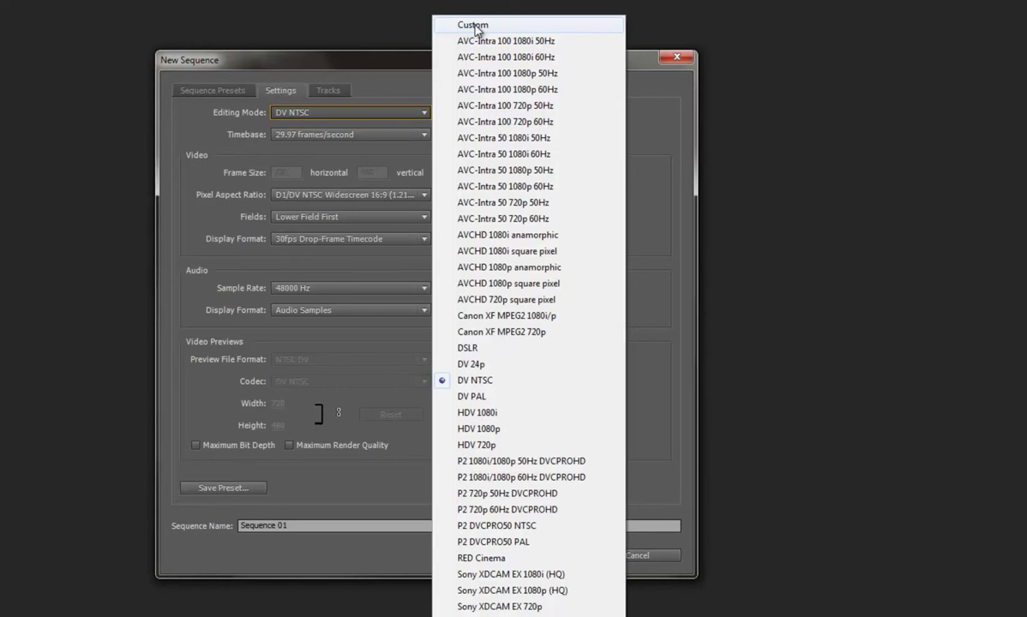
click(473, 25)
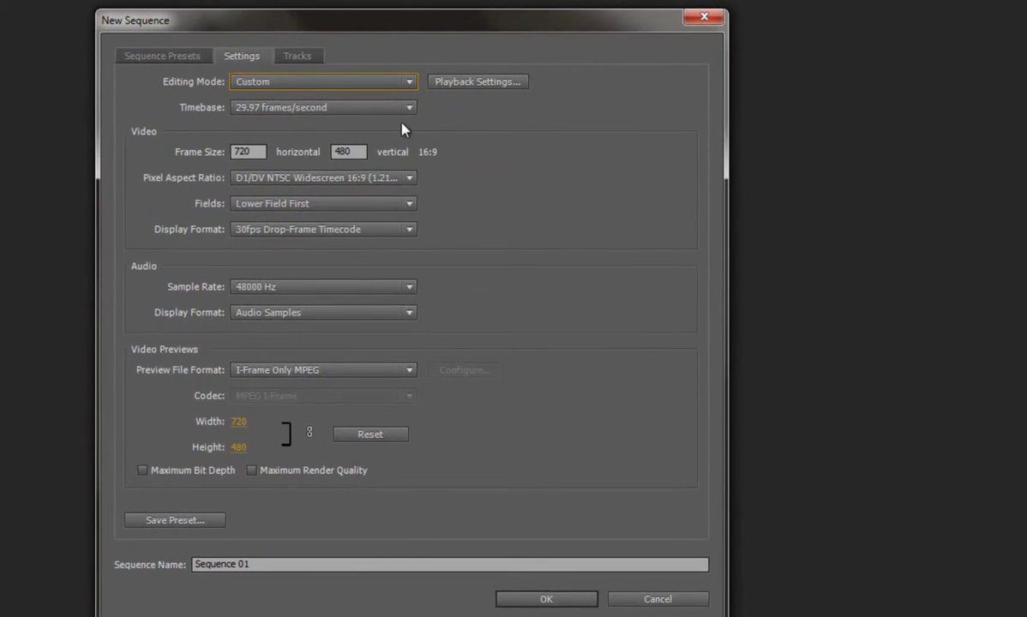
click(409, 109)
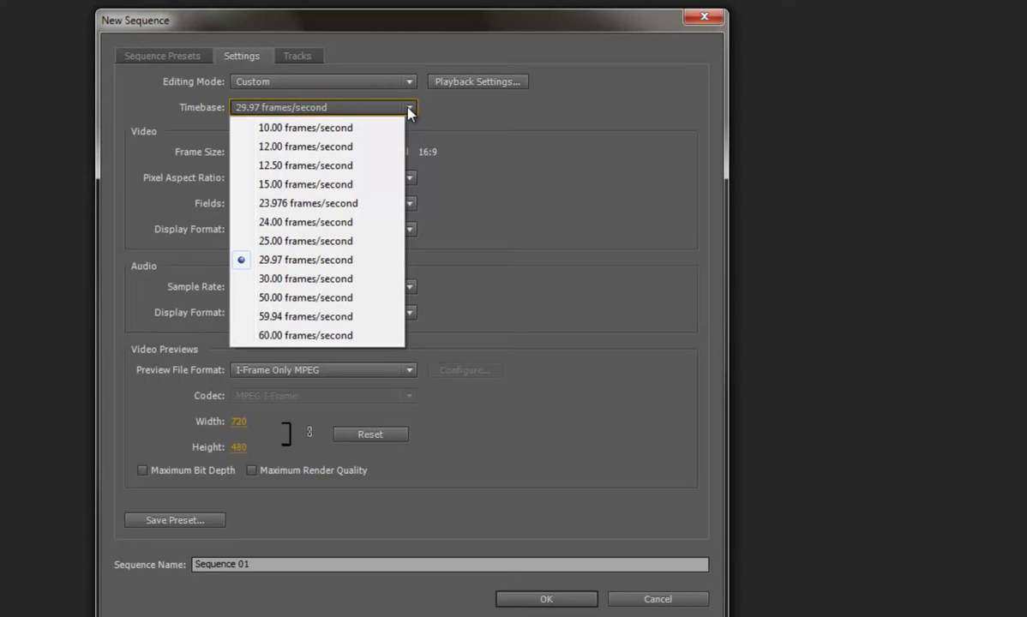
click(409, 110)
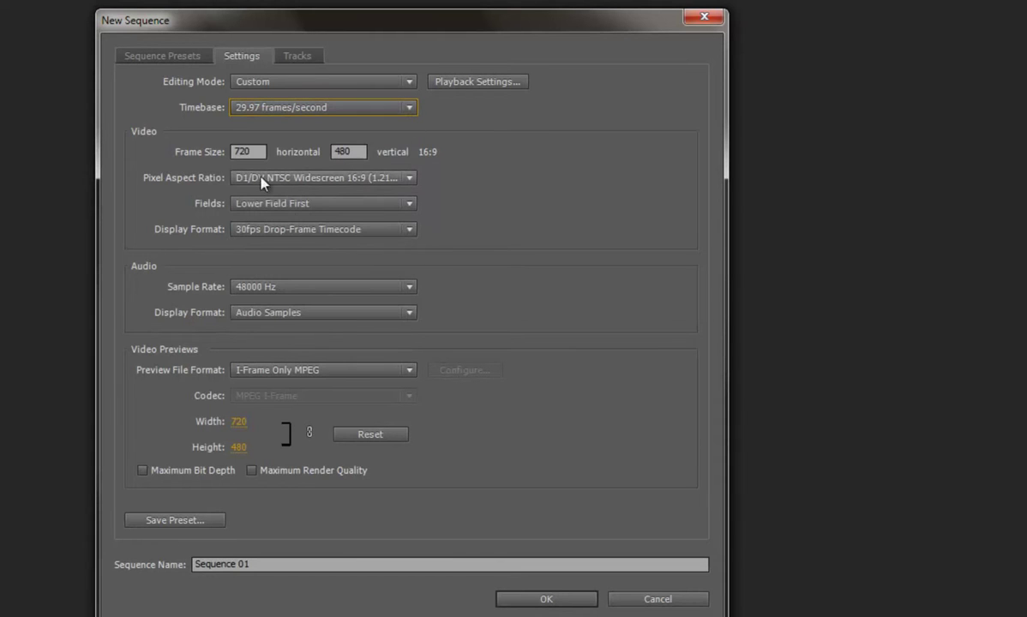
Set frame size 800 × 600, Square Pixels (1.0) and No Fields (Progressive Scan)
drag(254, 150, 227, 147)
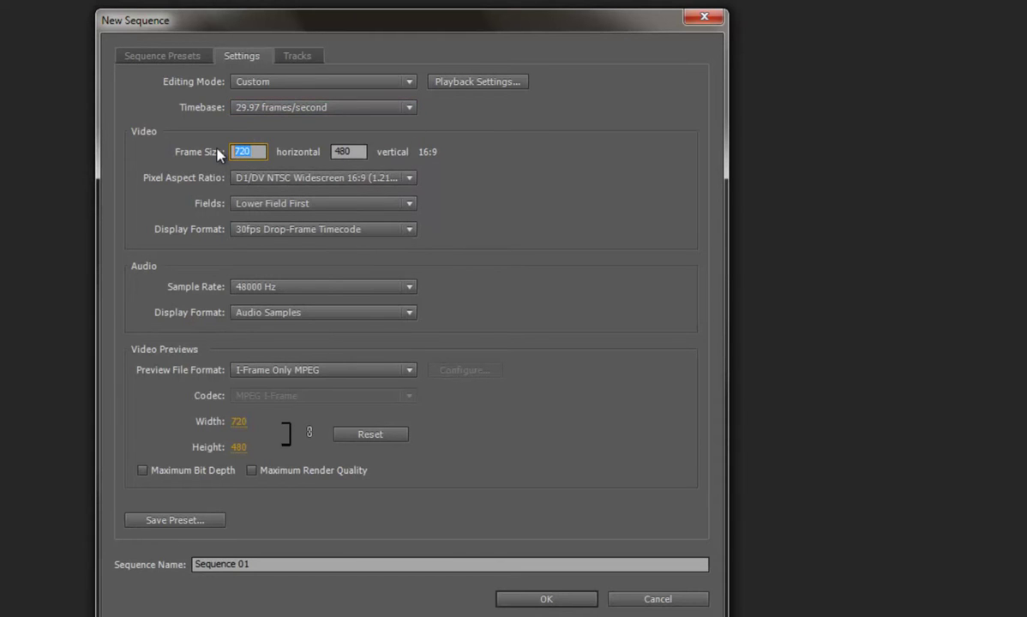
text(800)
click(354, 152)
drag(354, 151, 325, 151)
text(600)
click(409, 179)
click(307, 199)
click(409, 204)
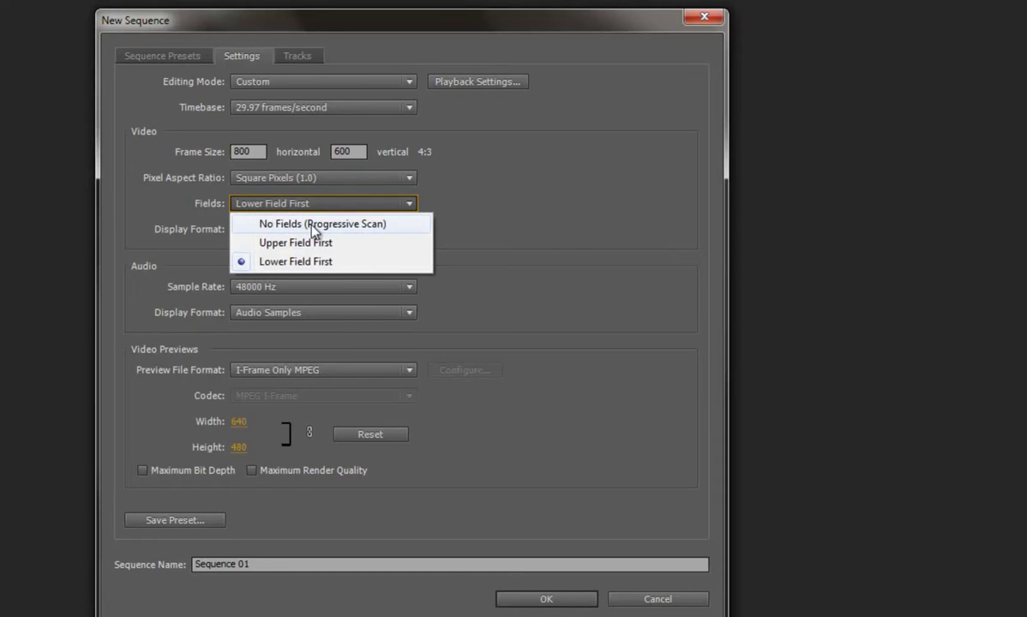
click(285, 224)
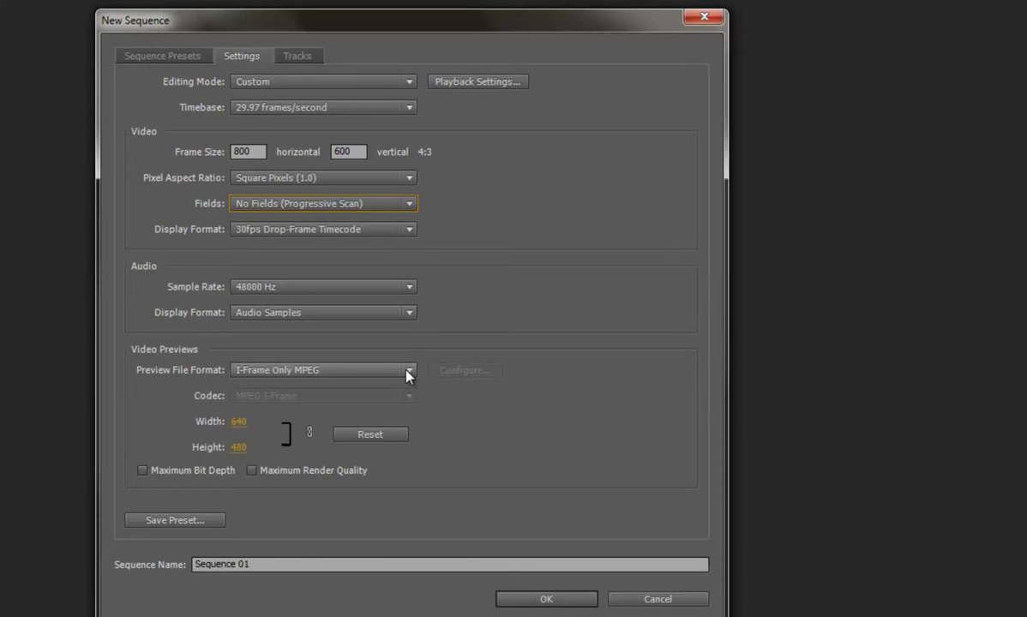
Set the preview file format to Microsoft AVI with the Microsoft RLE codec
click(408, 372)
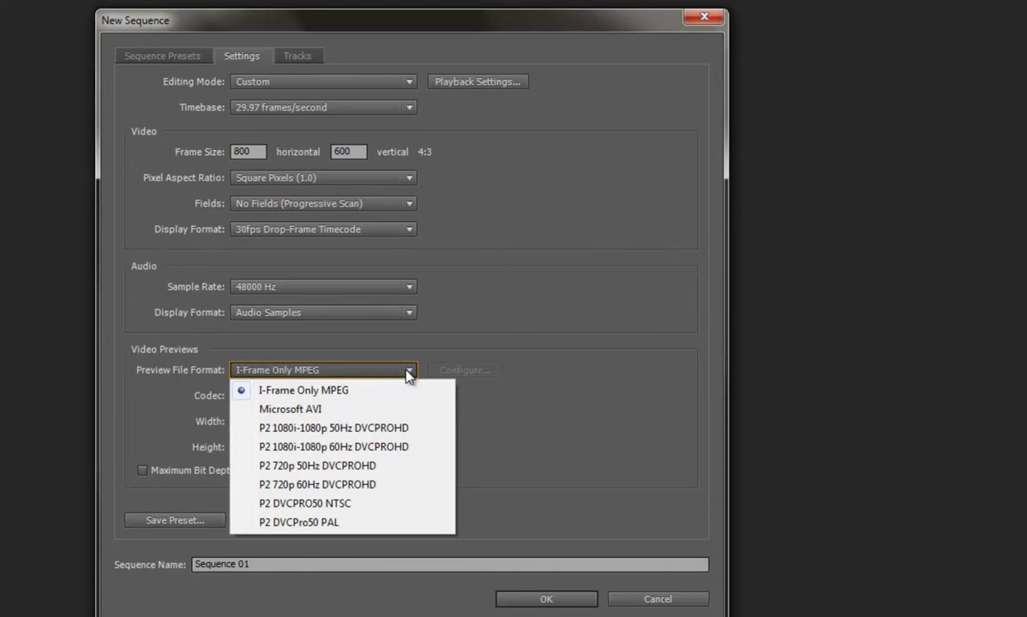
click(316, 411)
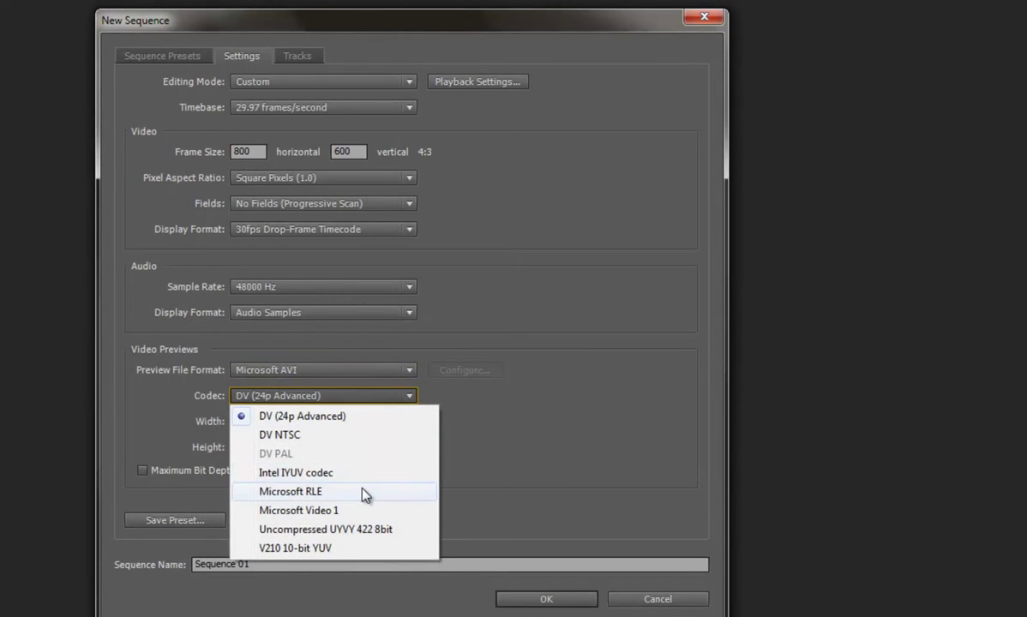
click(363, 492)
click(409, 396)
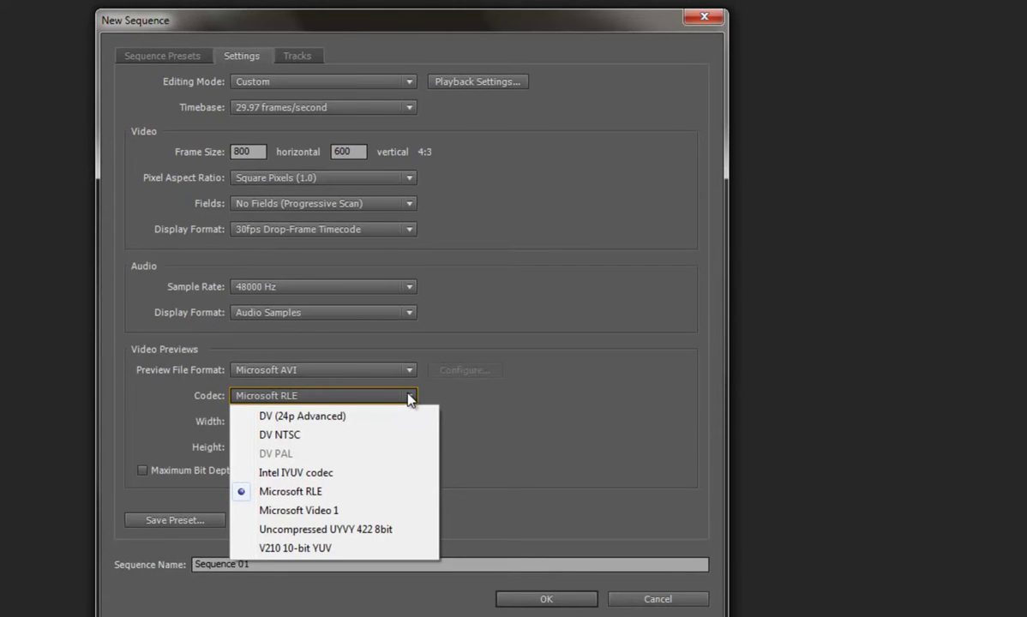
click(409, 396)
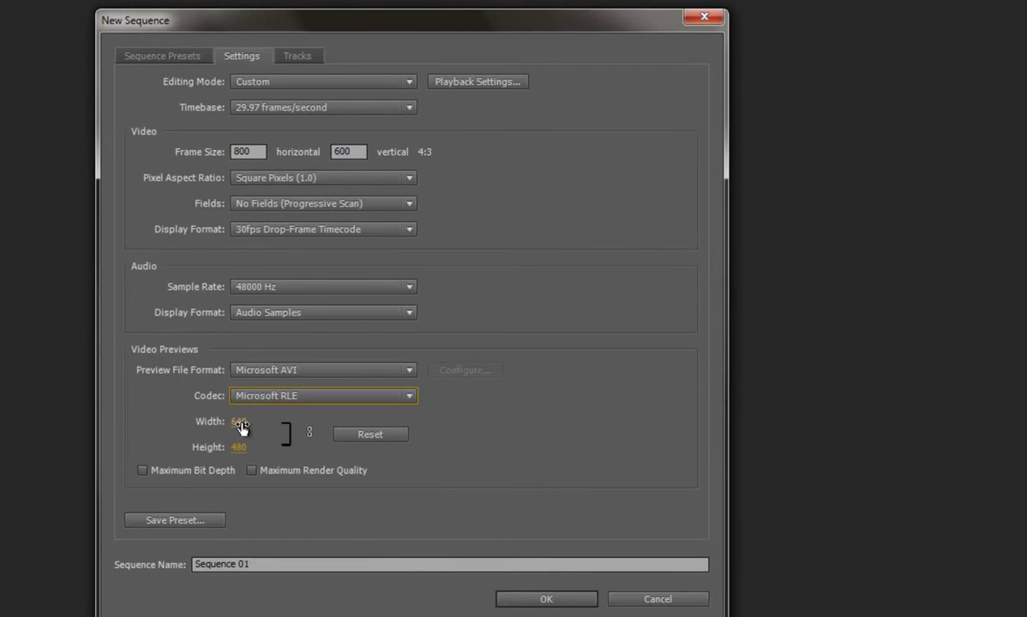
Set preview width to 800 and name the sequence 'My Video Pictures'
click(241, 421)
text(8)
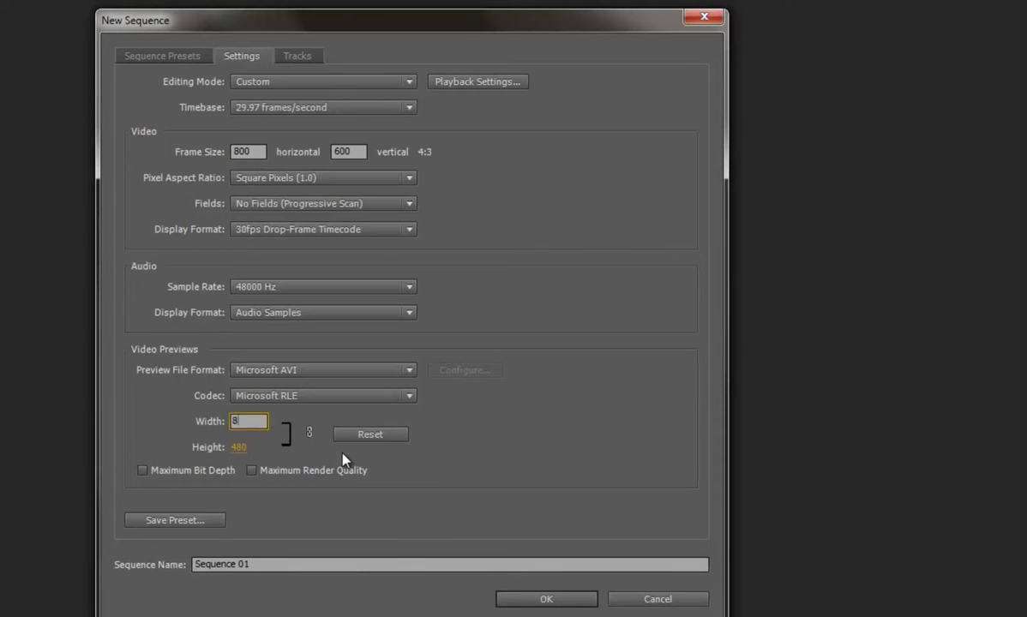
text(00)
click(239, 446)
key(Return)
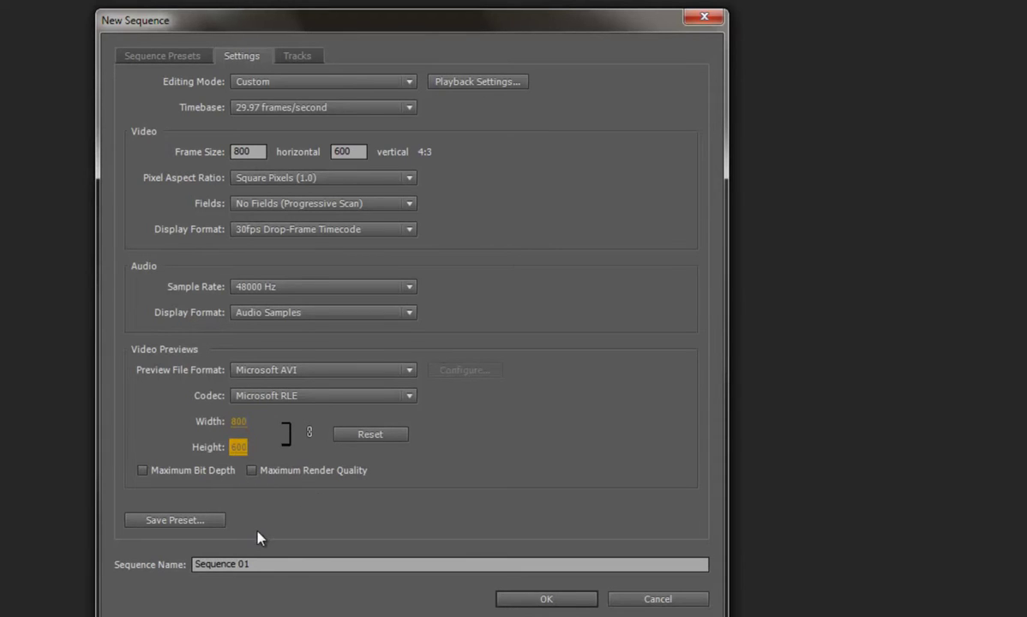
click(248, 564)
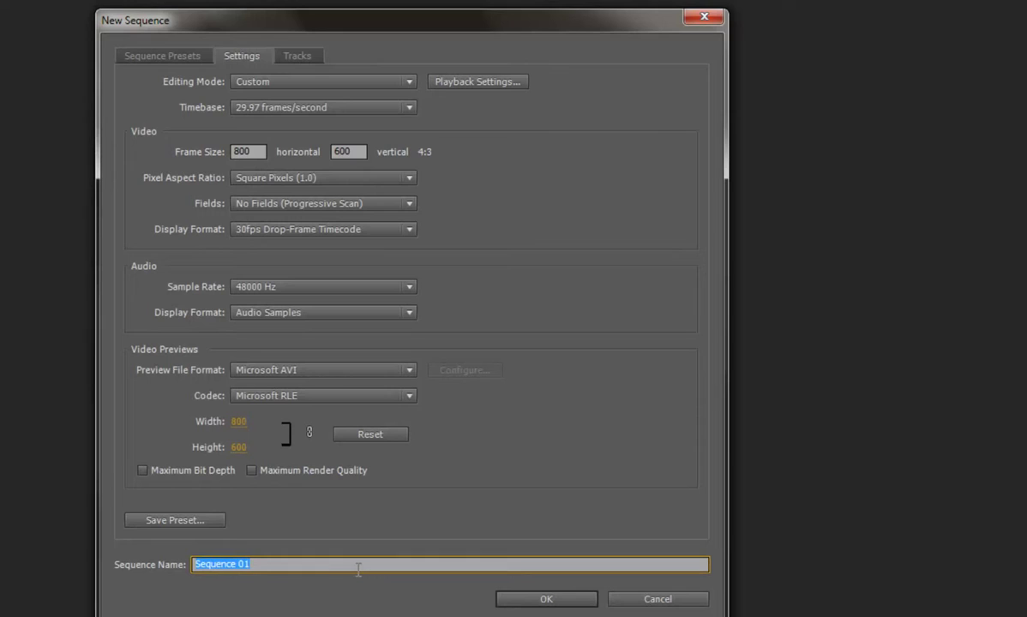
text(My Video Pictures)
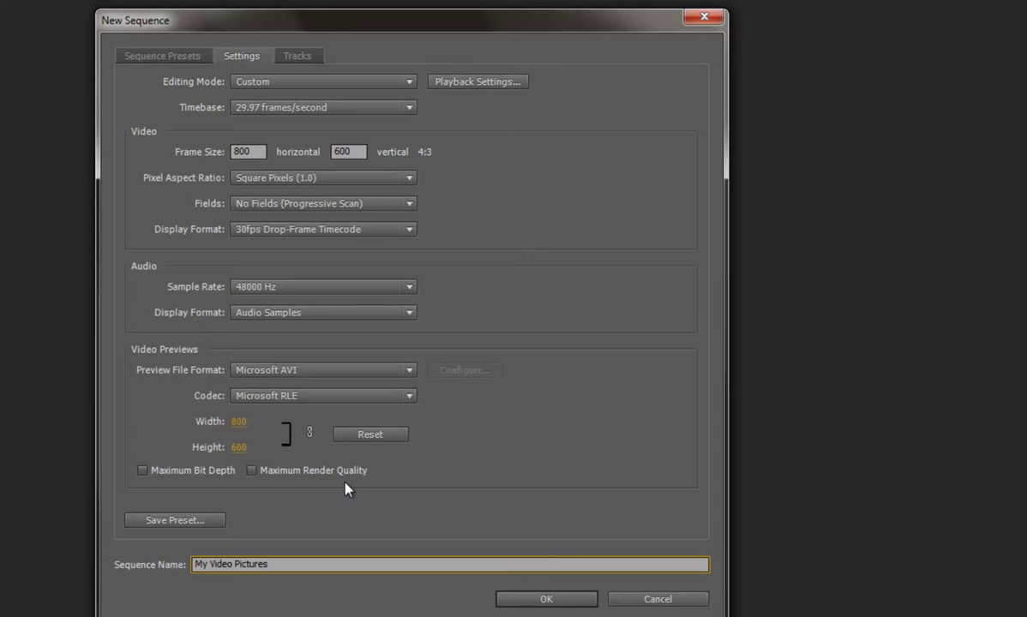
Save the sequence settings as a preset named 'Picture to Video 800x600'
click(178, 523)
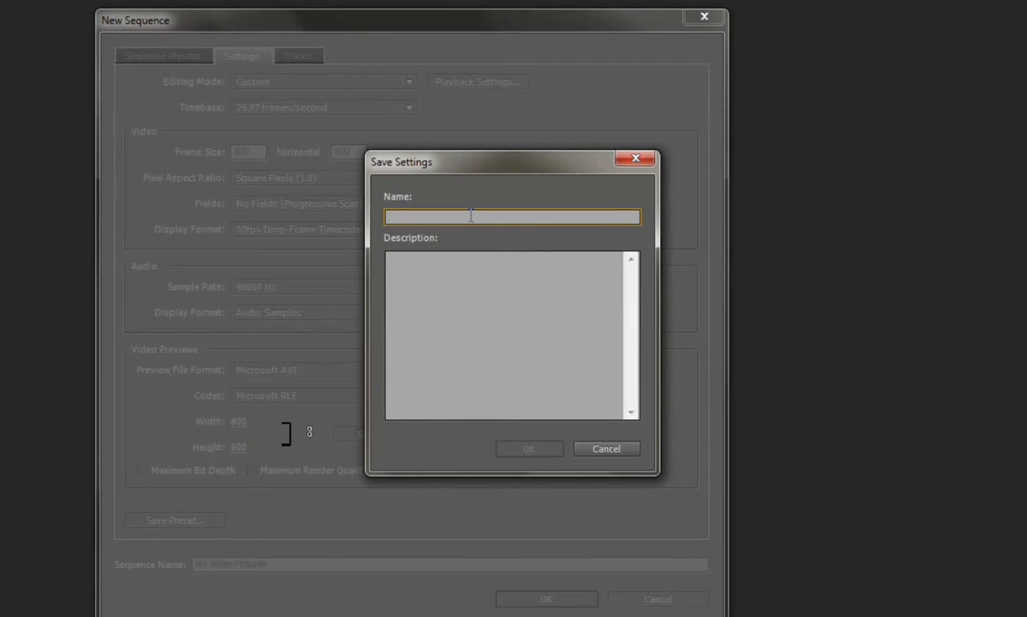
text(Picture to Video)
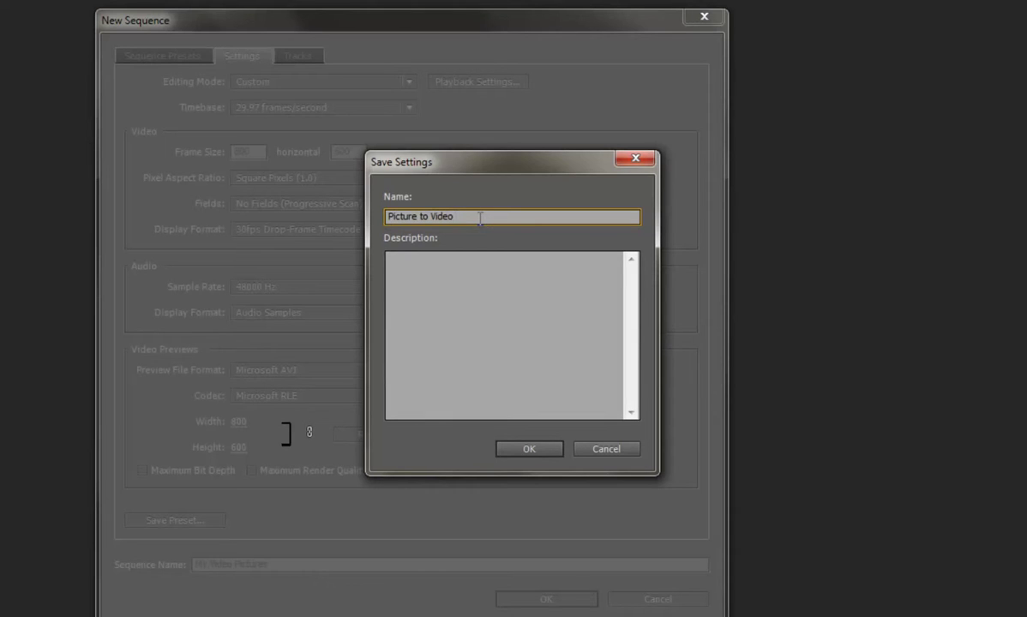
text( 800x600)
click(480, 271)
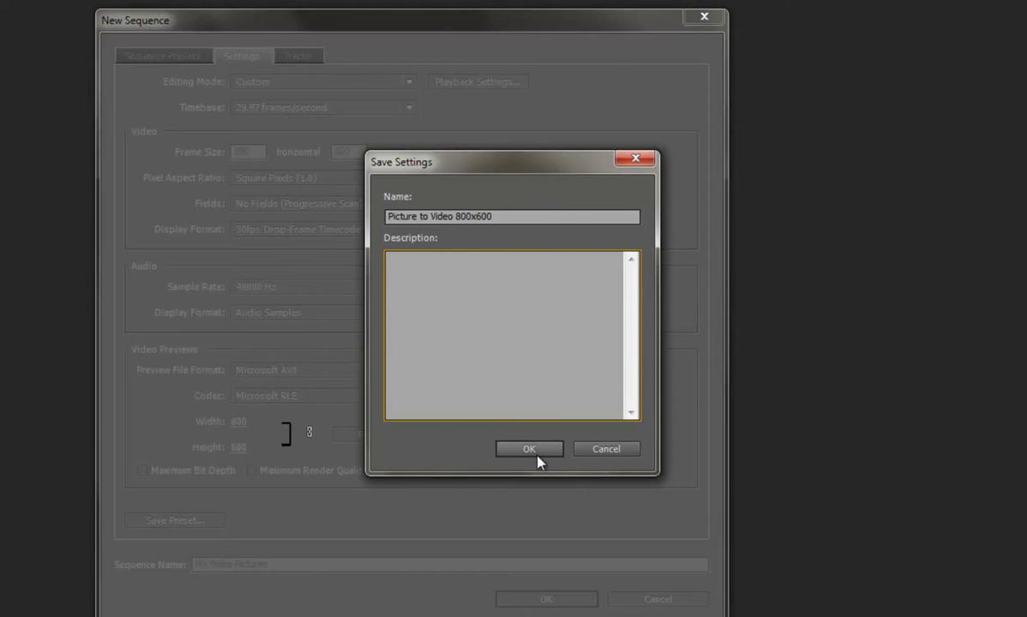
click(538, 456)
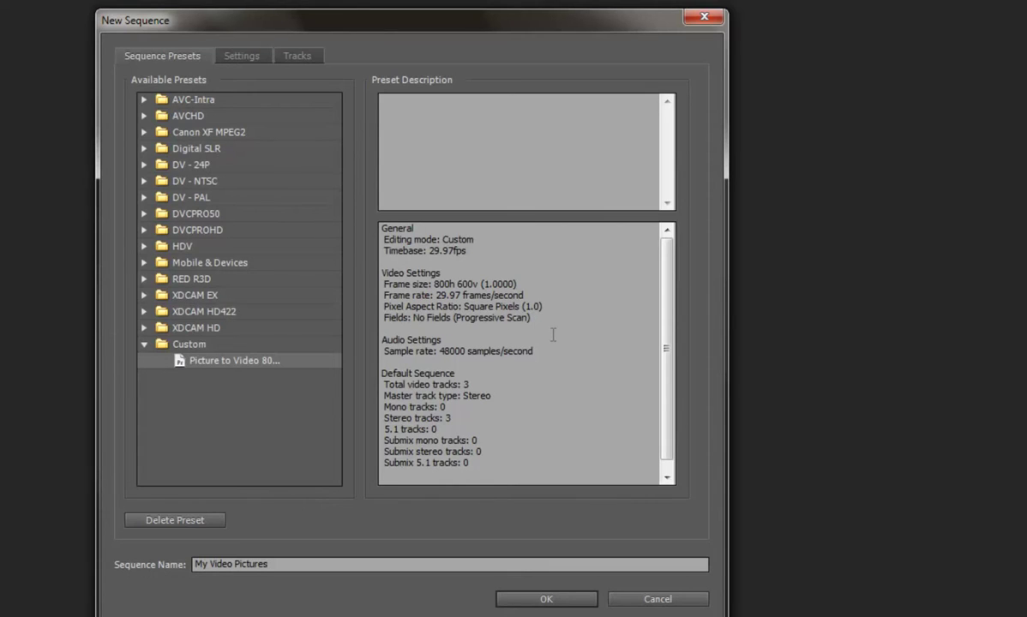
Create the My Video Pictures sequence from the Custom 'Picture to Video 800x600' preset
scroll(670, 347, down, 1)
drag(669, 347, 670, 371)
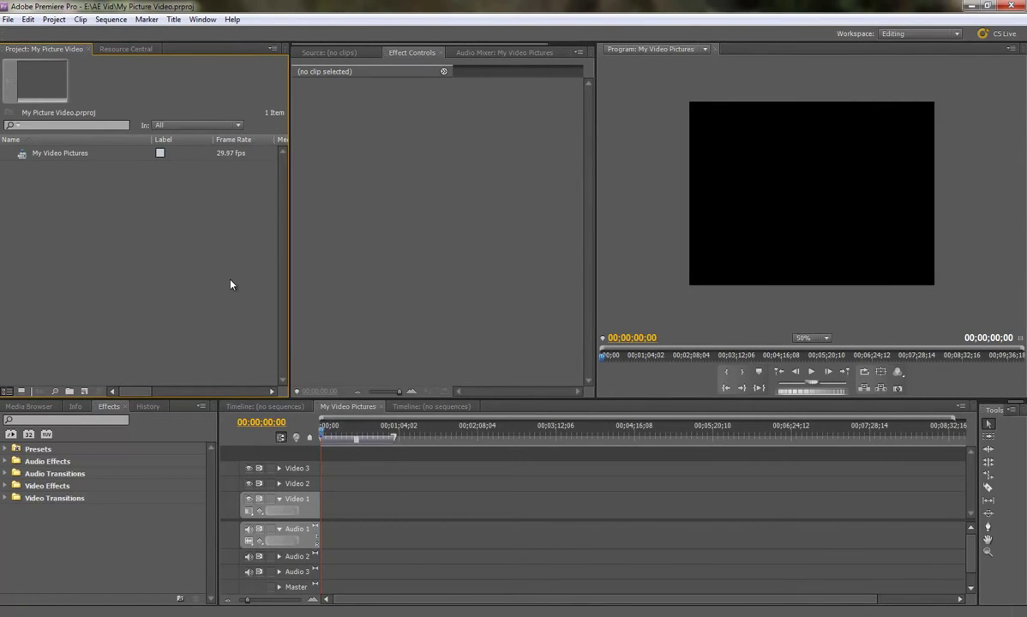
Select the My Video Pictures sequence, activate Timeline, Program and Effect Controls, then show Source
click(23, 155)
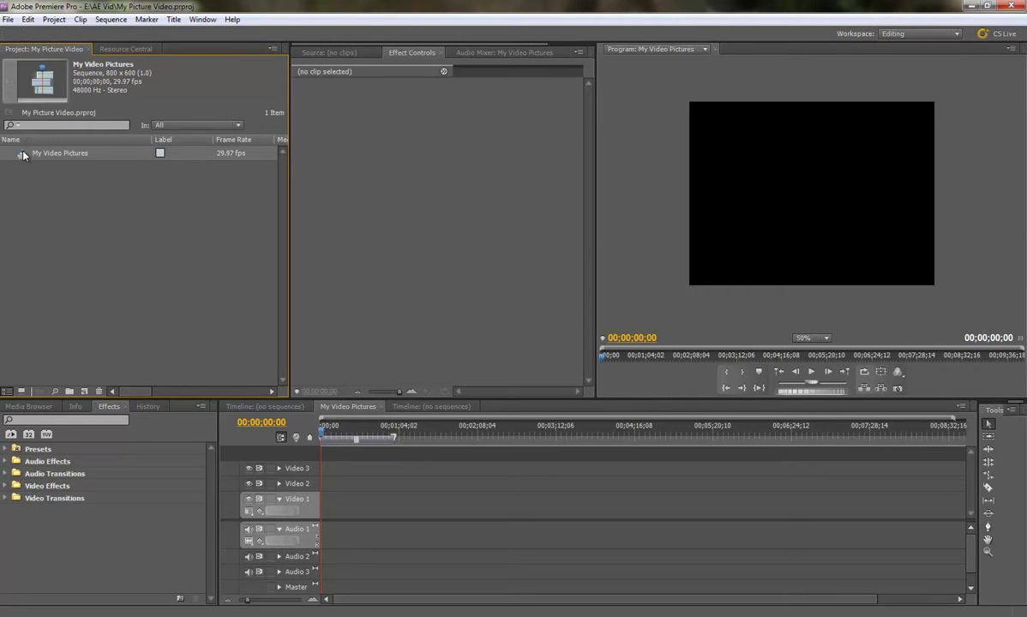
click(352, 415)
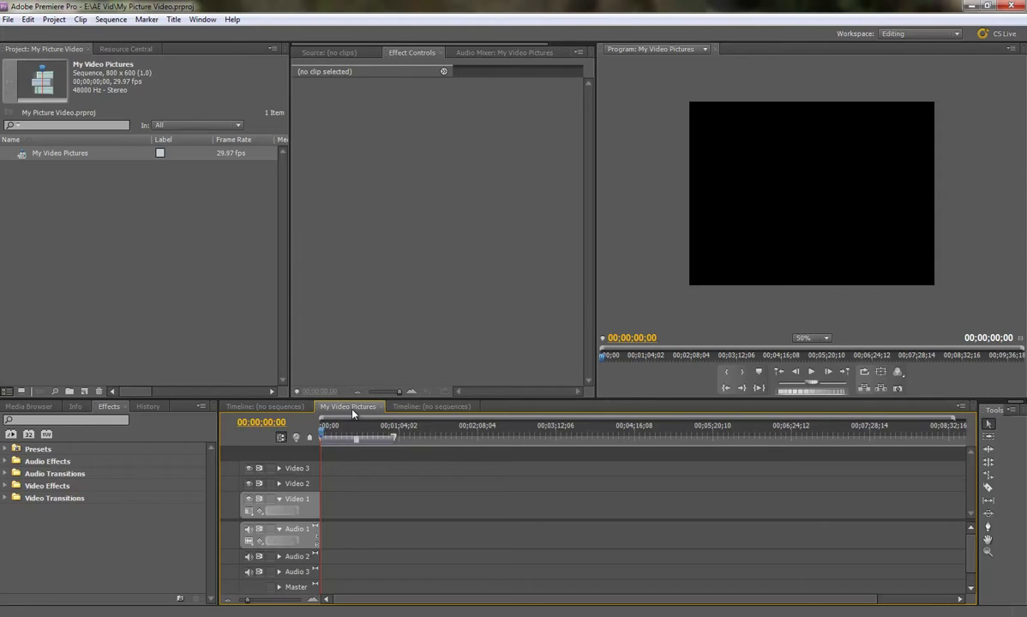
click(756, 196)
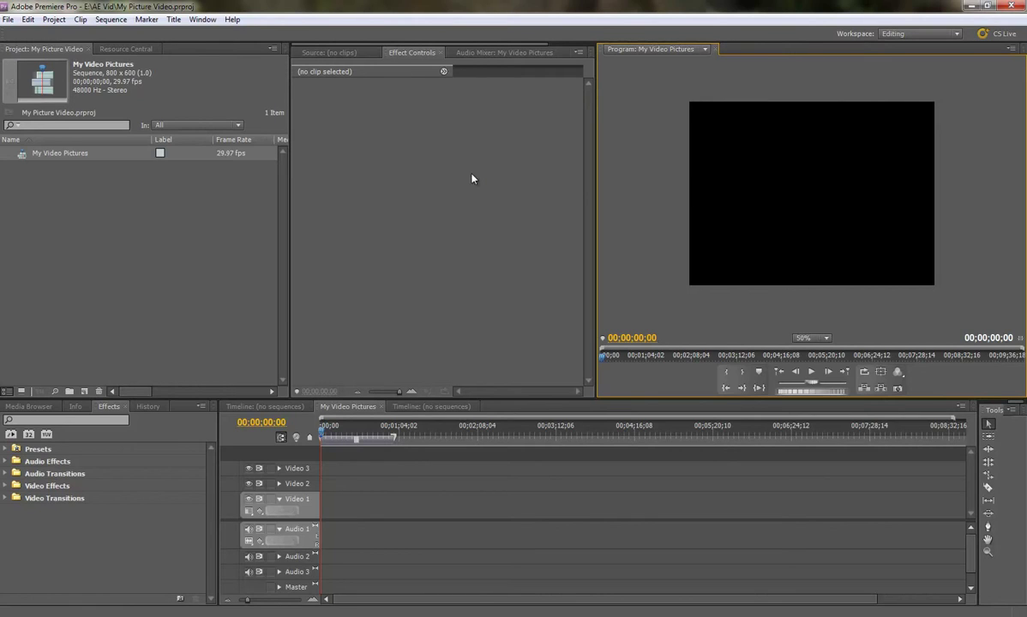
click(378, 151)
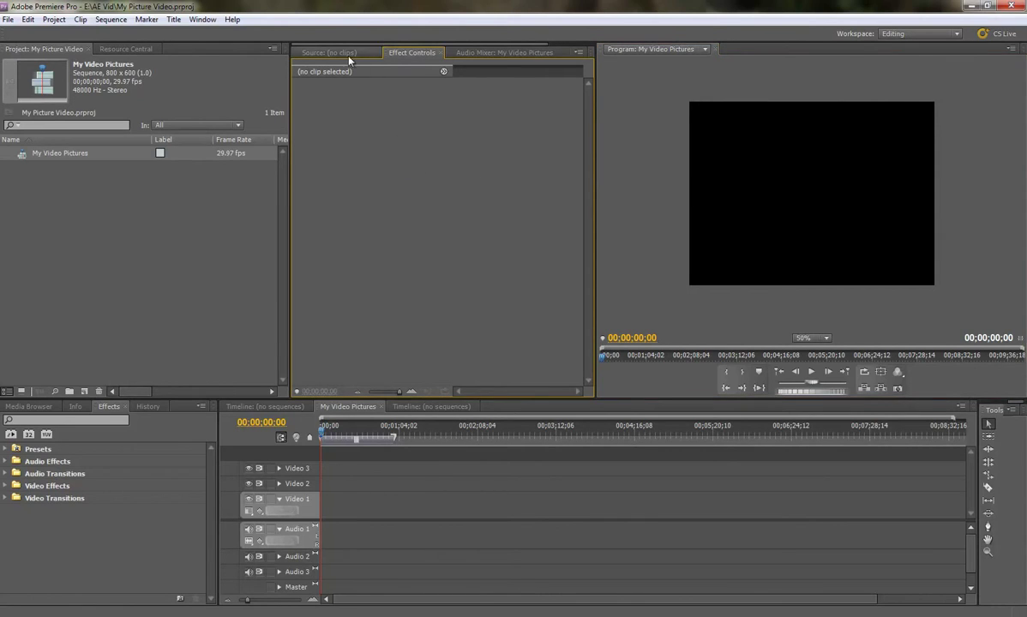
click(326, 52)
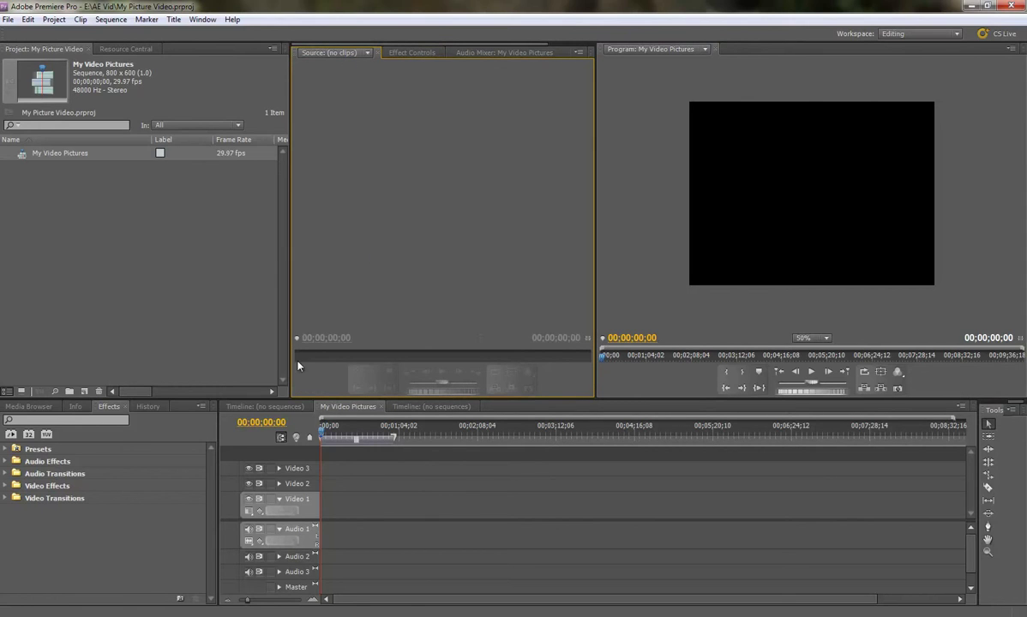
Shrink Explorer and create two project bins named Audio and Images
key(alt+Tab)
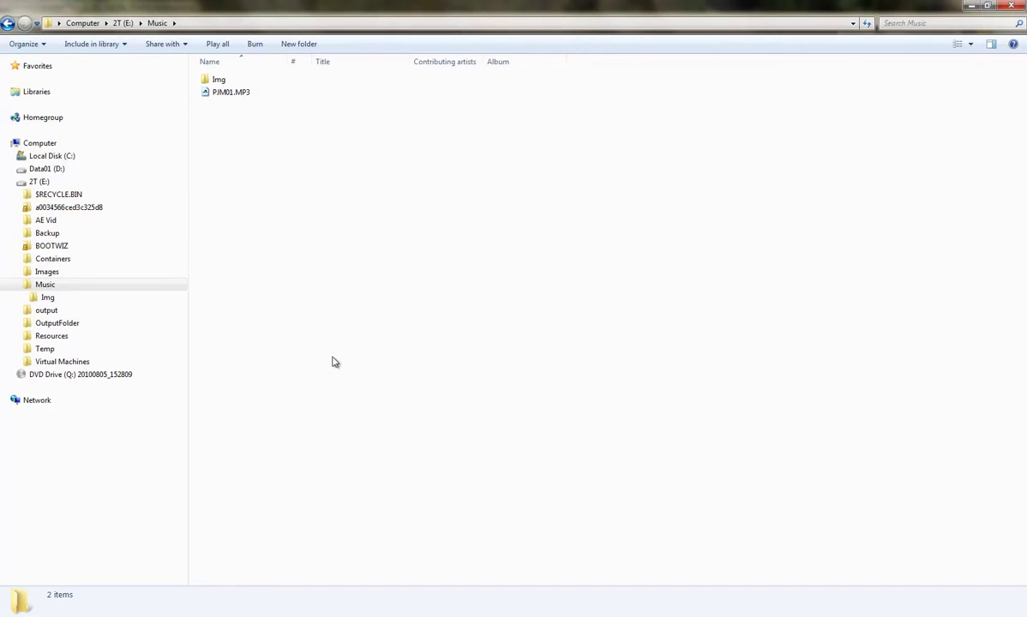
drag(260, 7, 659, 115)
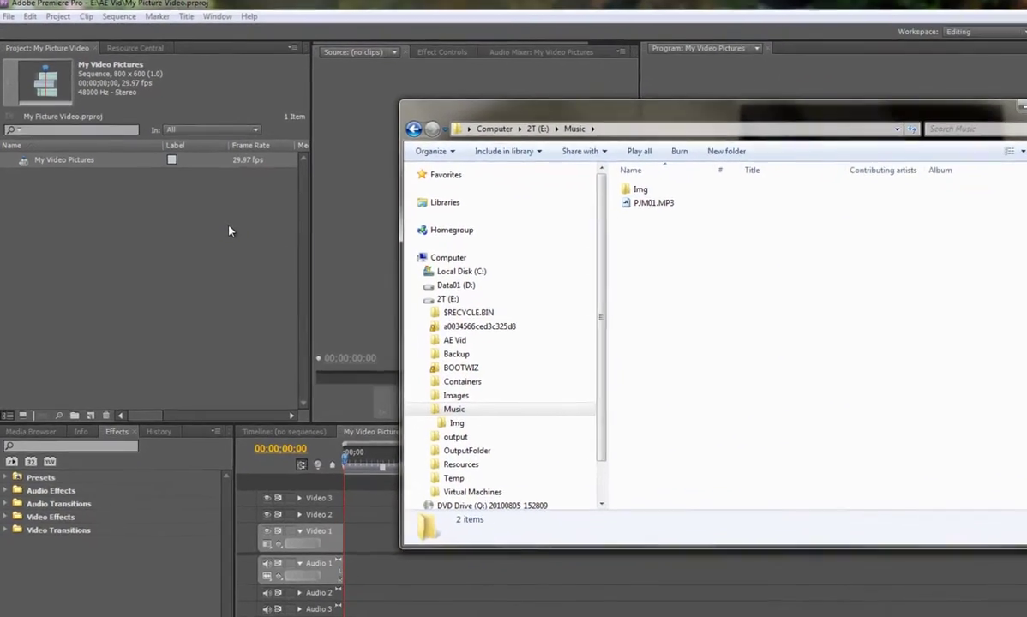
click(213, 219)
click(117, 612)
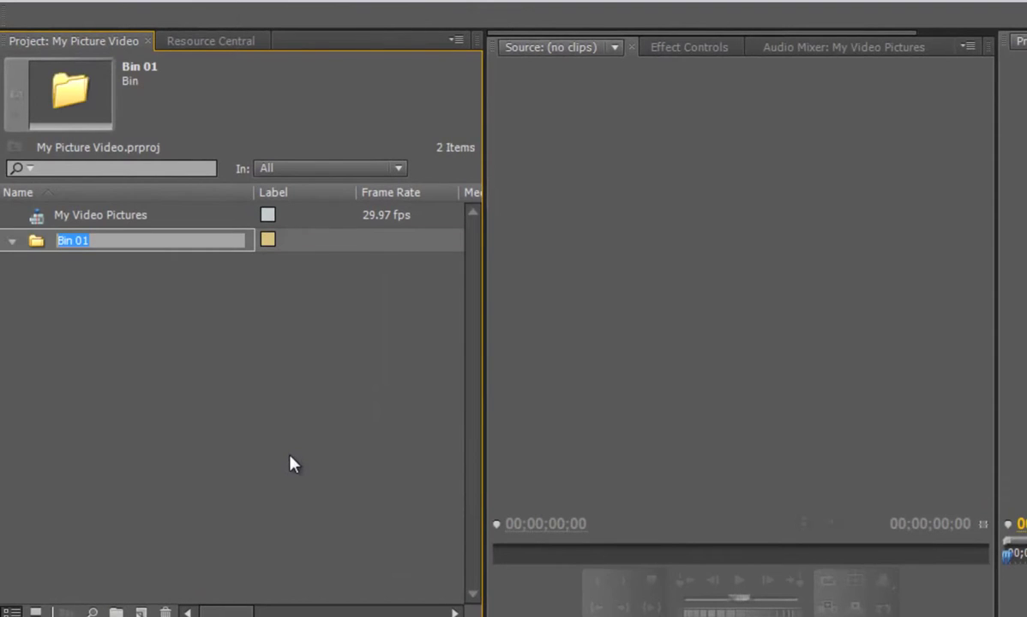
text(Audio)
key(Return)
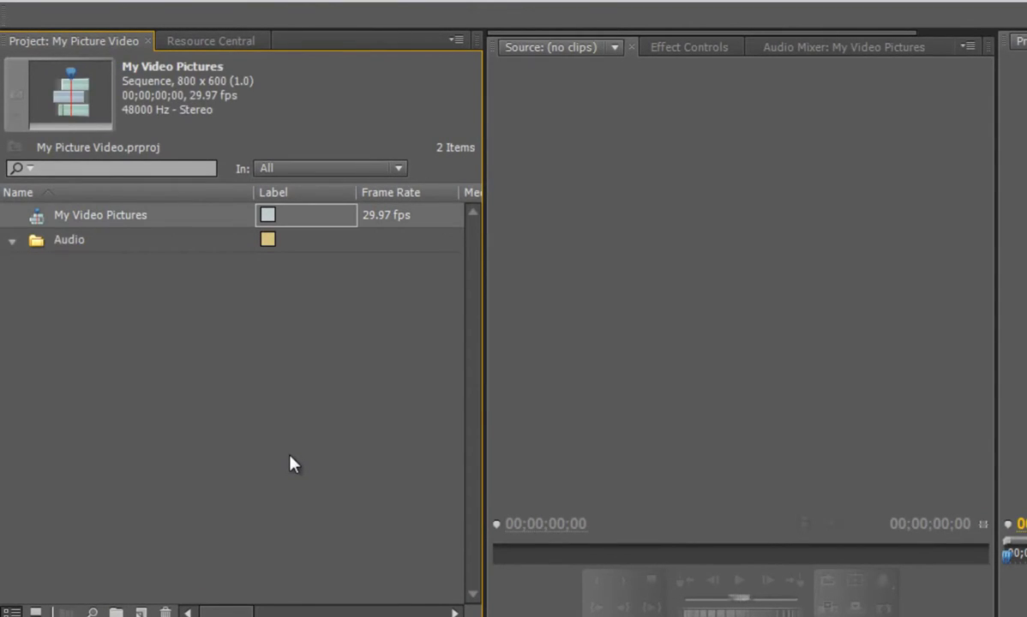
click(117, 612)
text(Images)
key(Return)
Import PJM01.MP3 into the Audio bin and all 28 Img photos into the Images bin
key(alt+Tab)
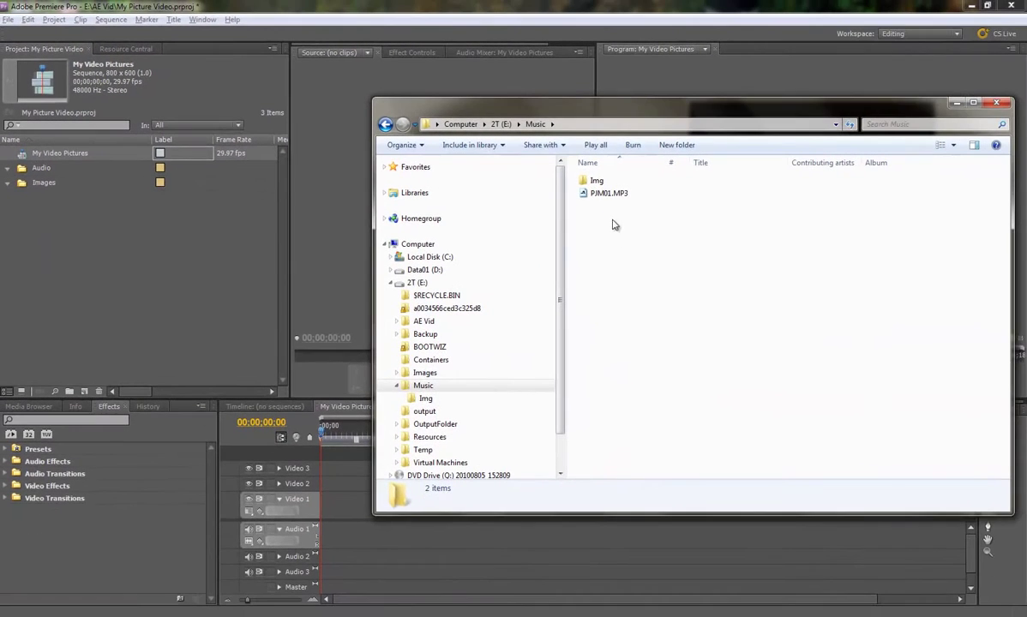
drag(608, 193, 43, 169)
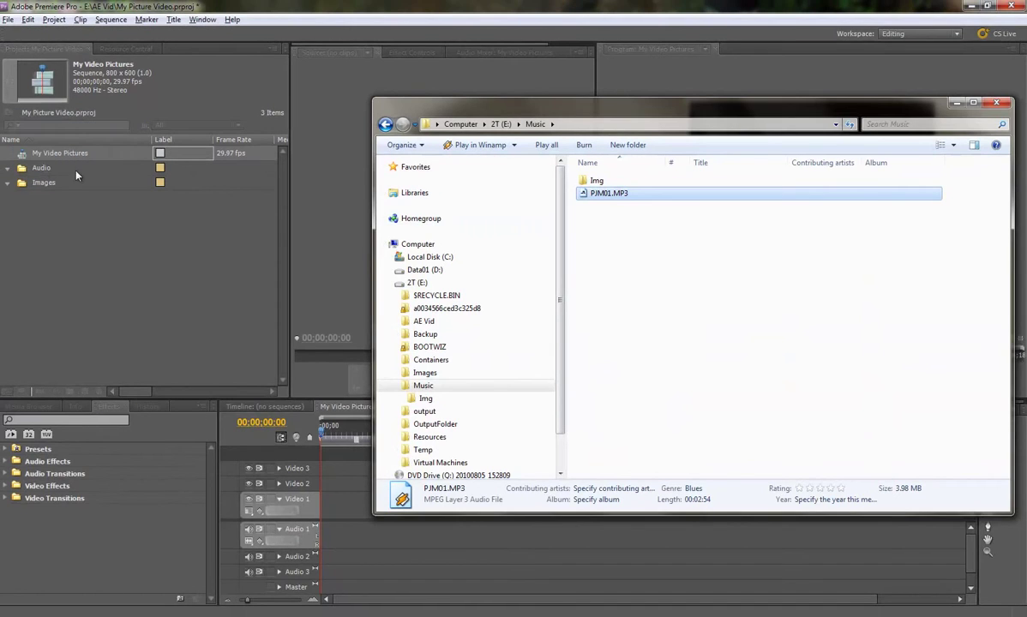
double_click(588, 182)
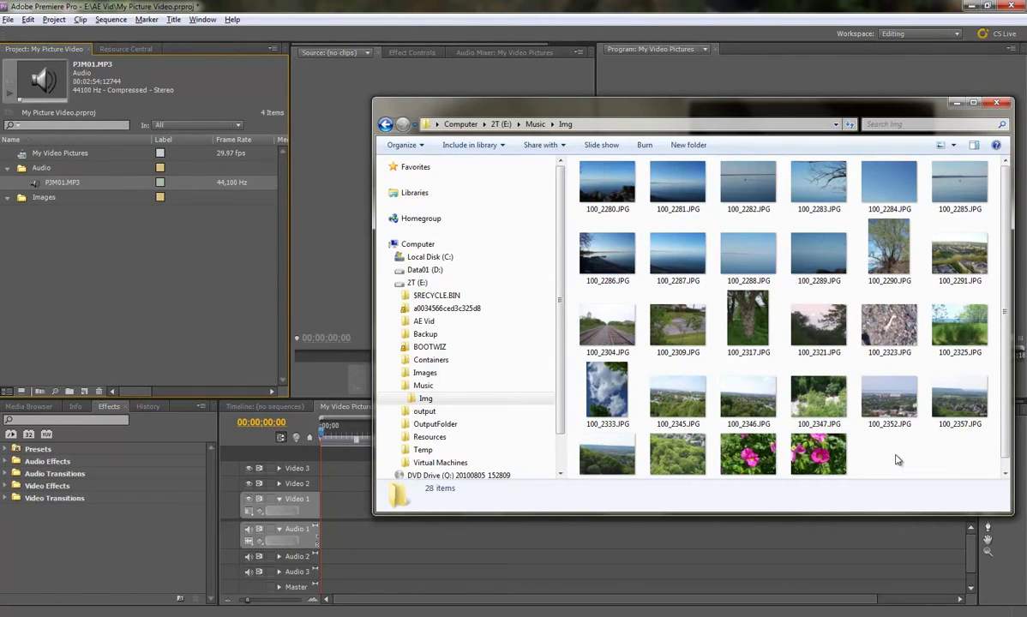
key(ctrl+a)
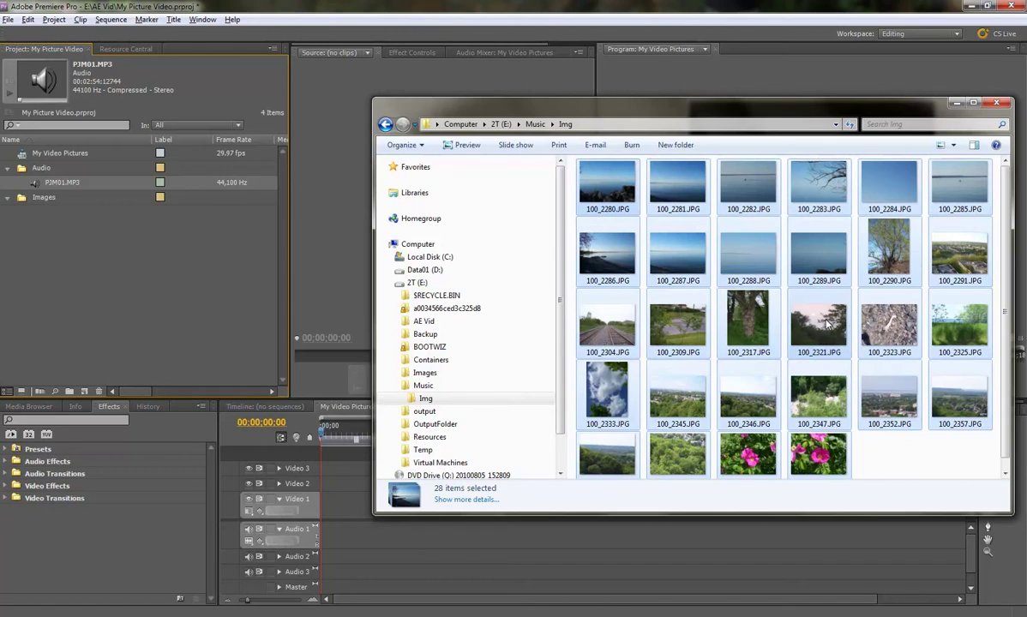
drag(827, 324, 45, 200)
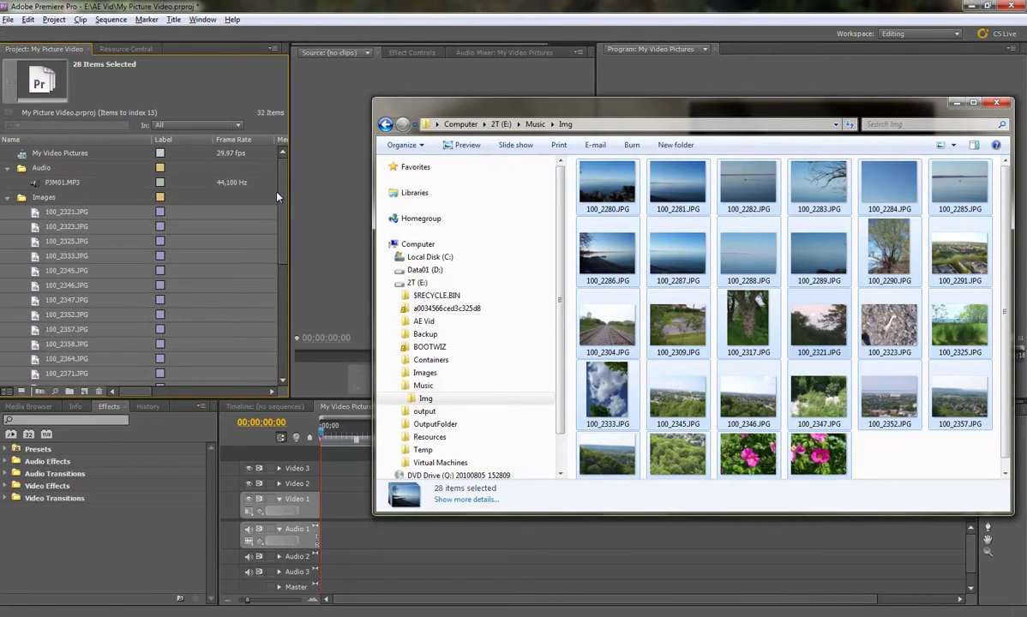
Minimize Explorer, place PJM01.MP3 on Audio 1 and play it, then delete it
click(955, 104)
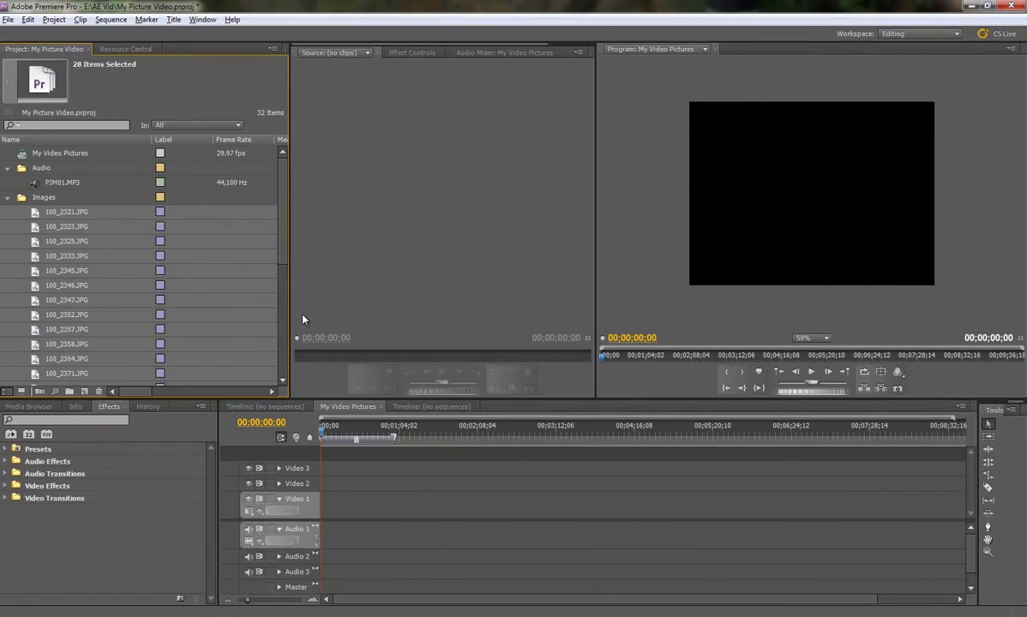
click(62, 182)
drag(236, 256, 334, 540)
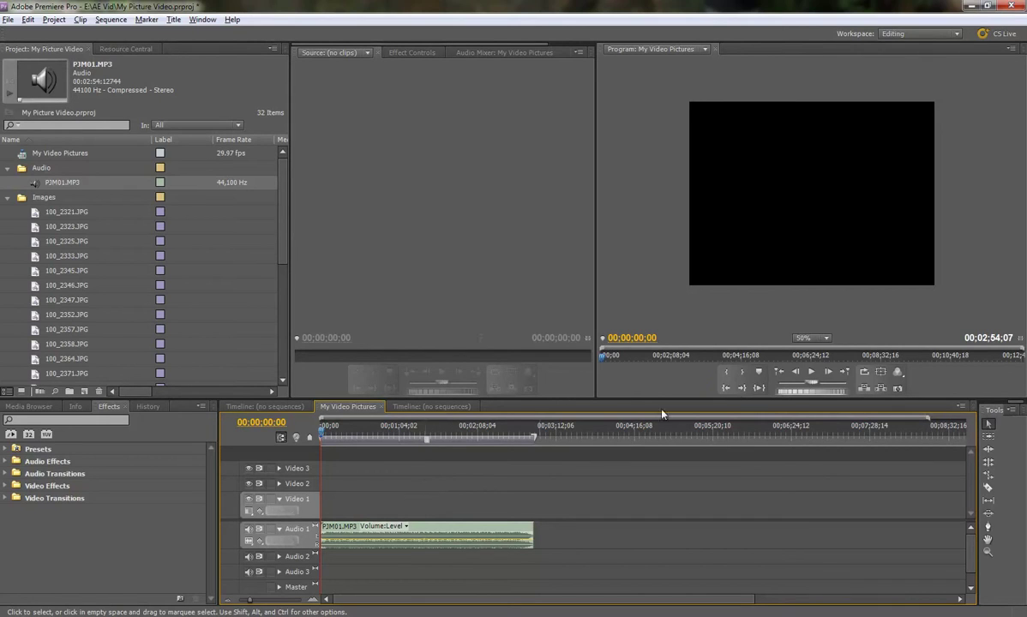
click(813, 372)
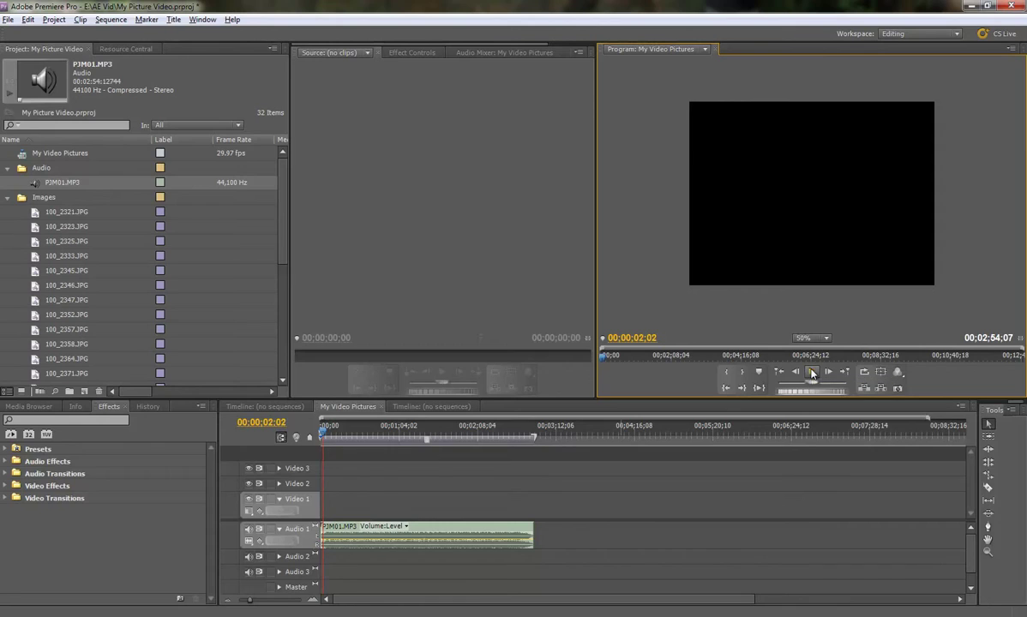
click(445, 538)
key(Delete)
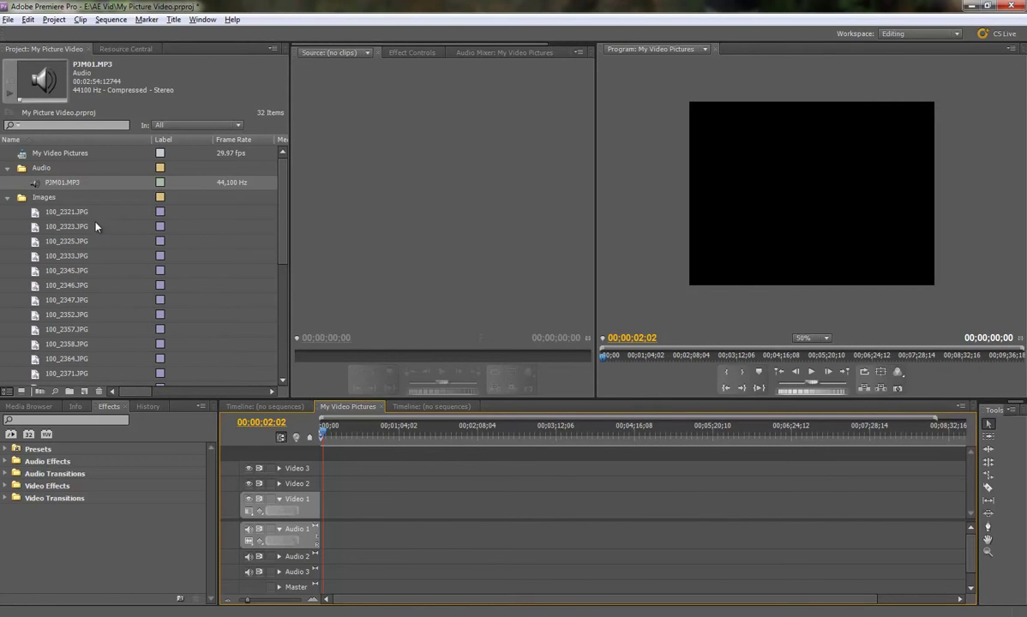
Trim PJM01.MP3 in the Source monitor to 00;00;20;08–00;02;28;16 and place it on Audio 1
double_click(35, 187)
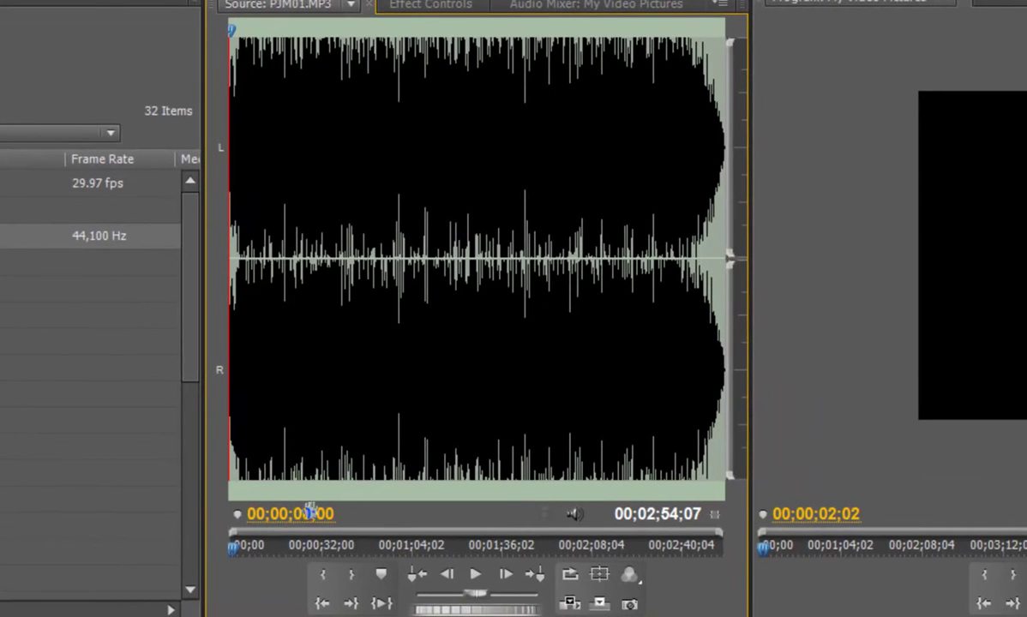
drag(236, 555, 294, 549)
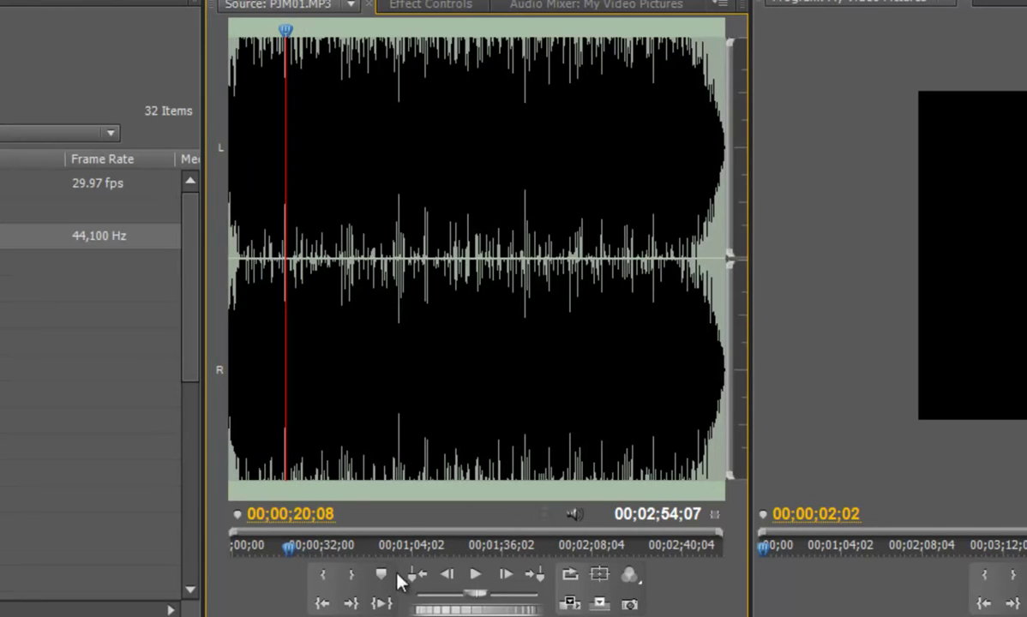
click(325, 576)
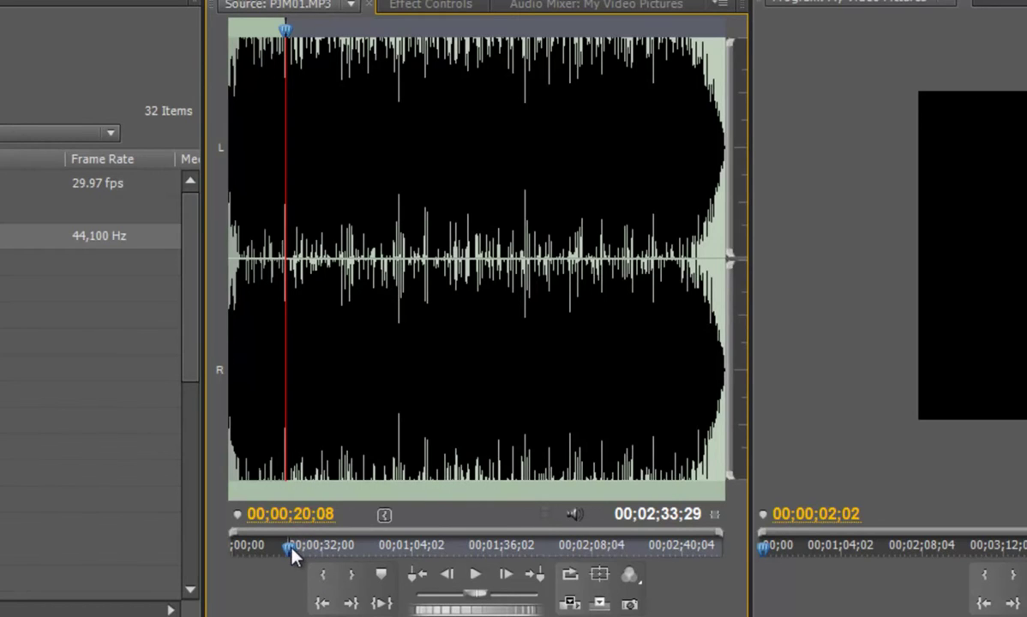
drag(293, 552, 650, 546)
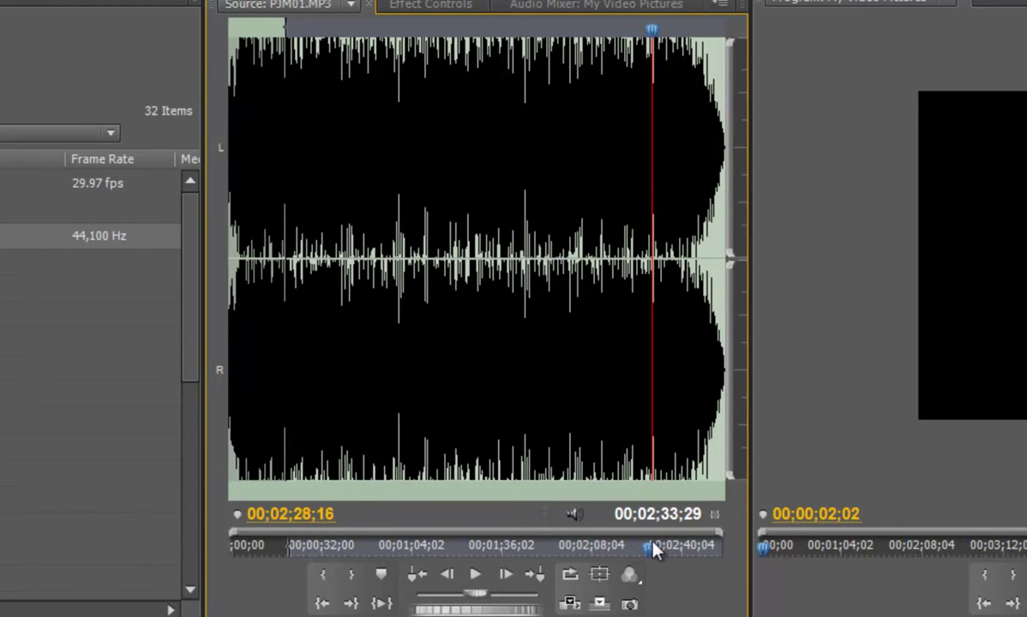
click(352, 576)
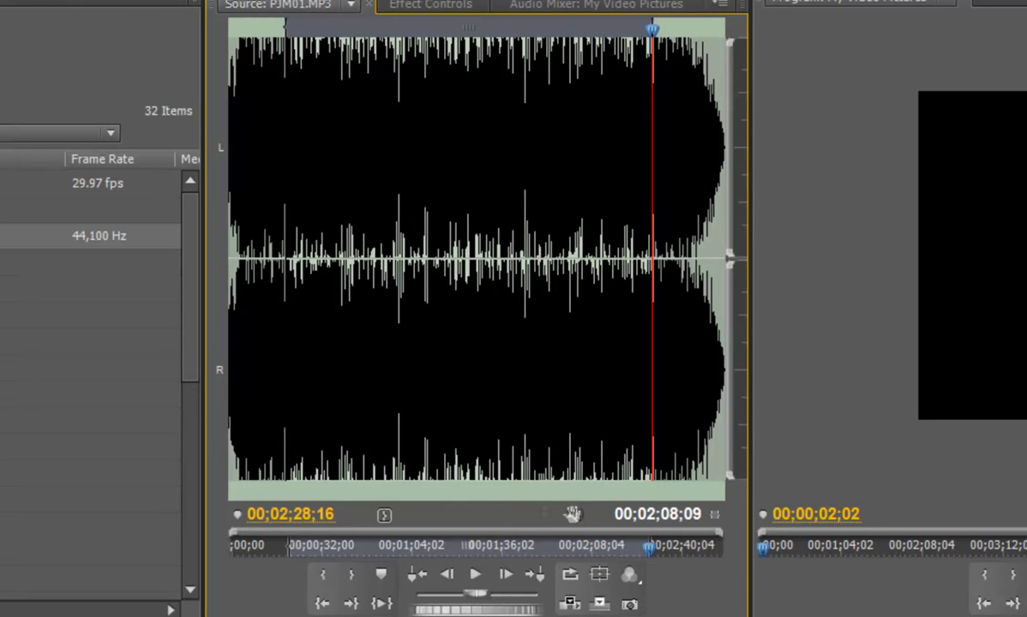
drag(572, 515, 328, 534)
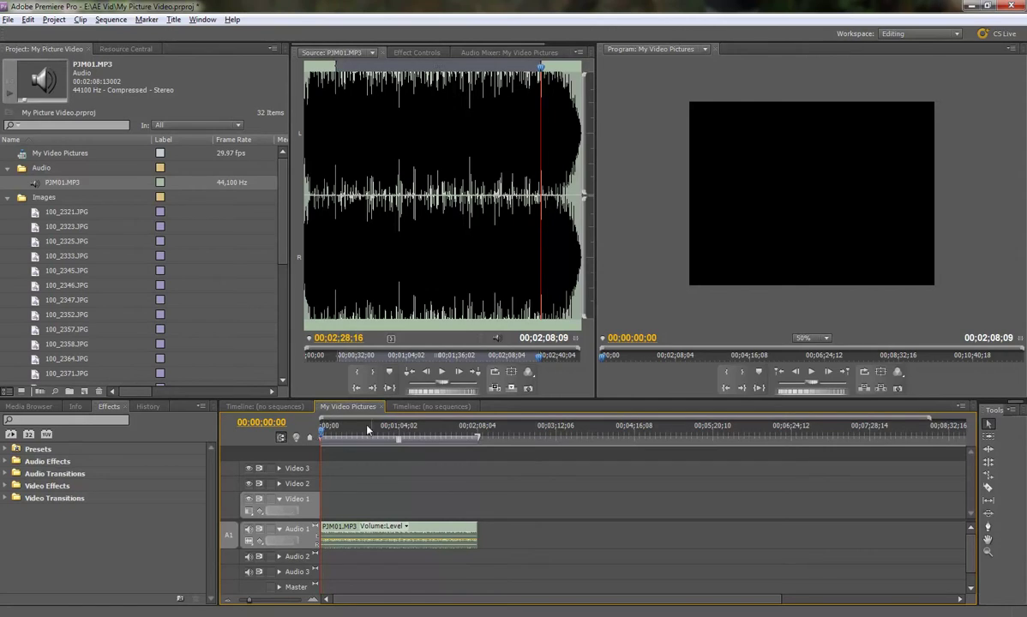
Preview the sequence from the start, then replace the audio clip with PJM01.MP3 at 00;00;00;00
key(Home)
key(space)
click(422, 531)
key(Delete)
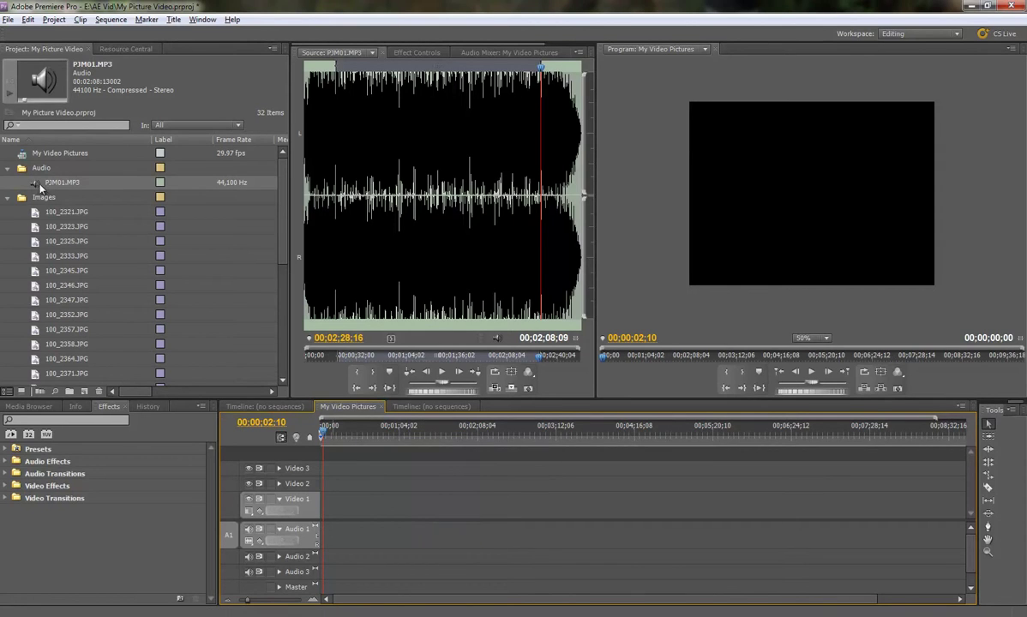
drag(36, 183, 323, 532)
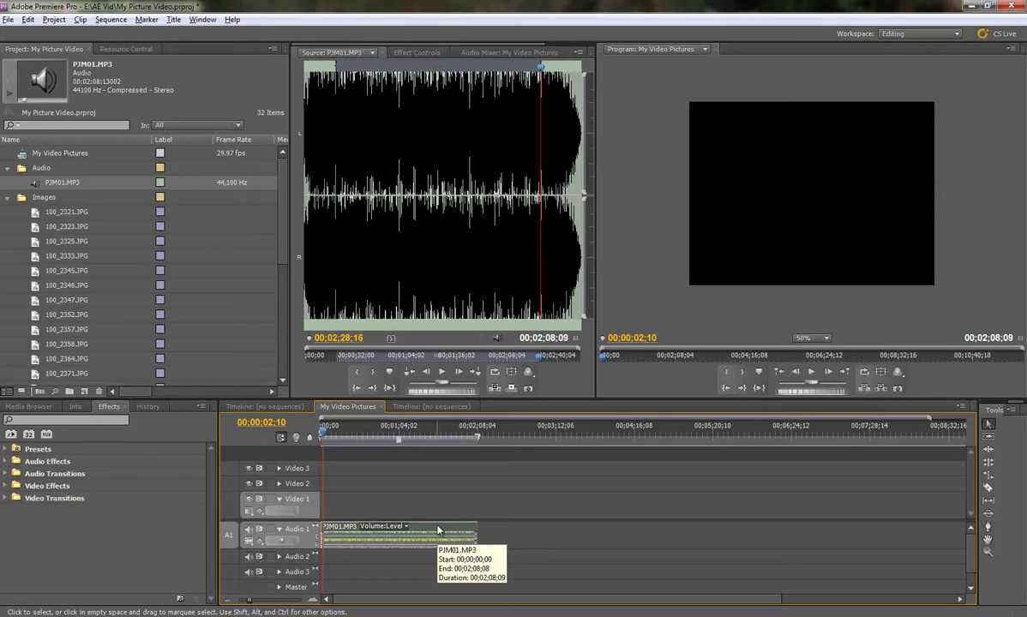
Load the timeline audio clip in the Source monitor, play and stop the sequence, and rewind to 00;00;00;00
double_click(438, 530)
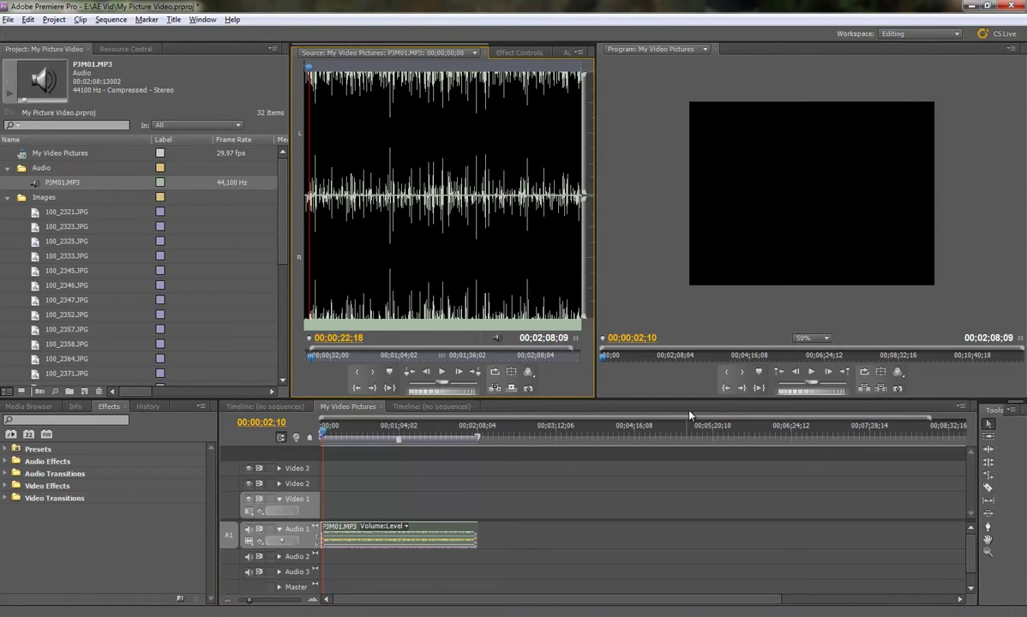
click(811, 372)
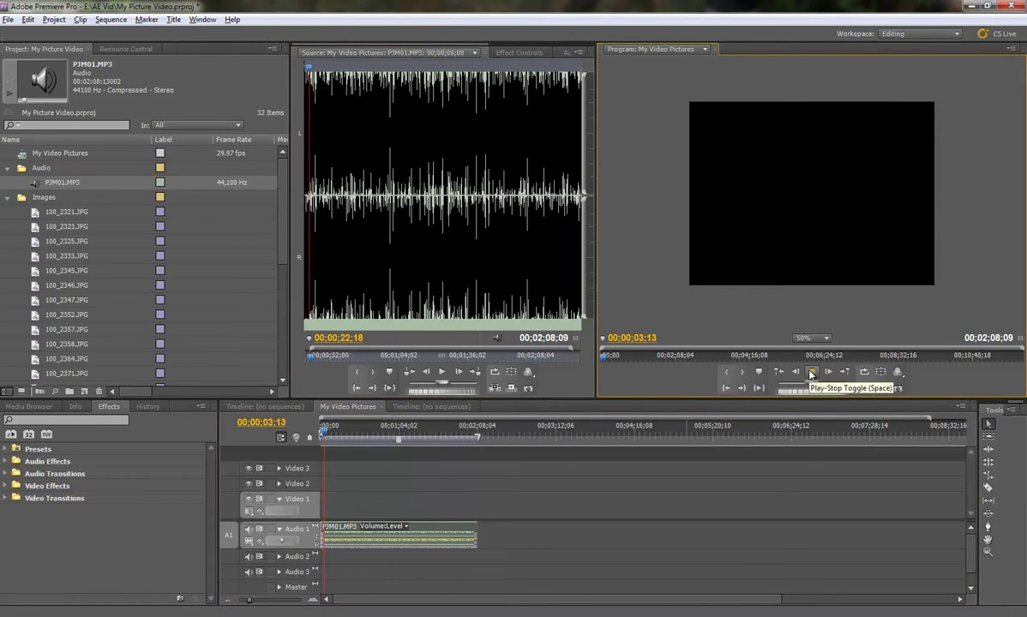
click(811, 372)
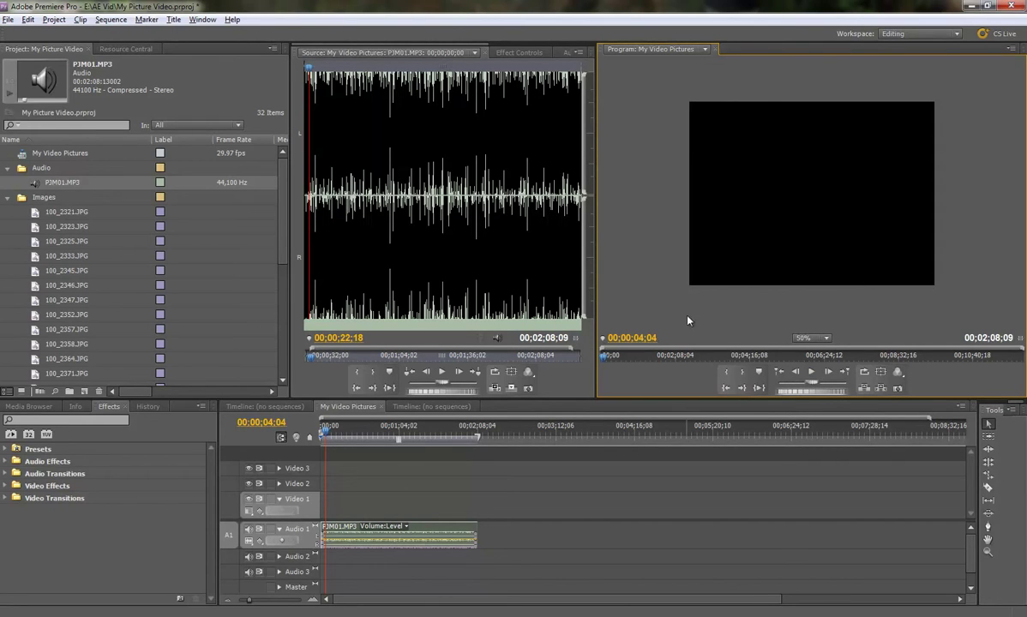
drag(327, 431, 317, 428)
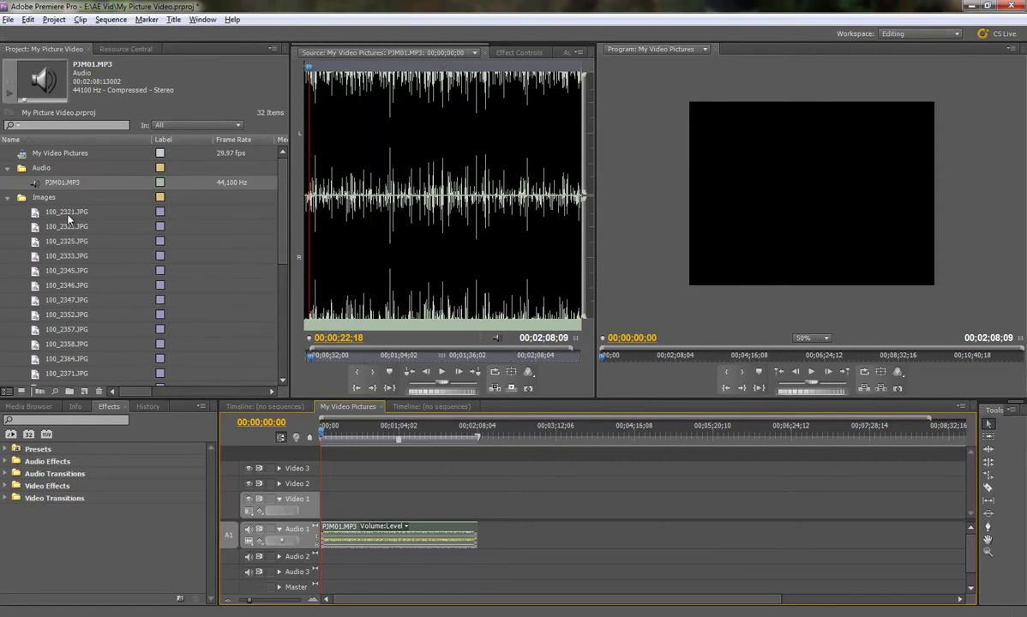
Browse the Images photos in the Project panel, previewing 100_2373.JPG and 100_2280–100_2286.JPG
key(Down)
key(Down)
key(Return)
scroll(153, 256, down, 2)
scroll(152, 257, up, 2)
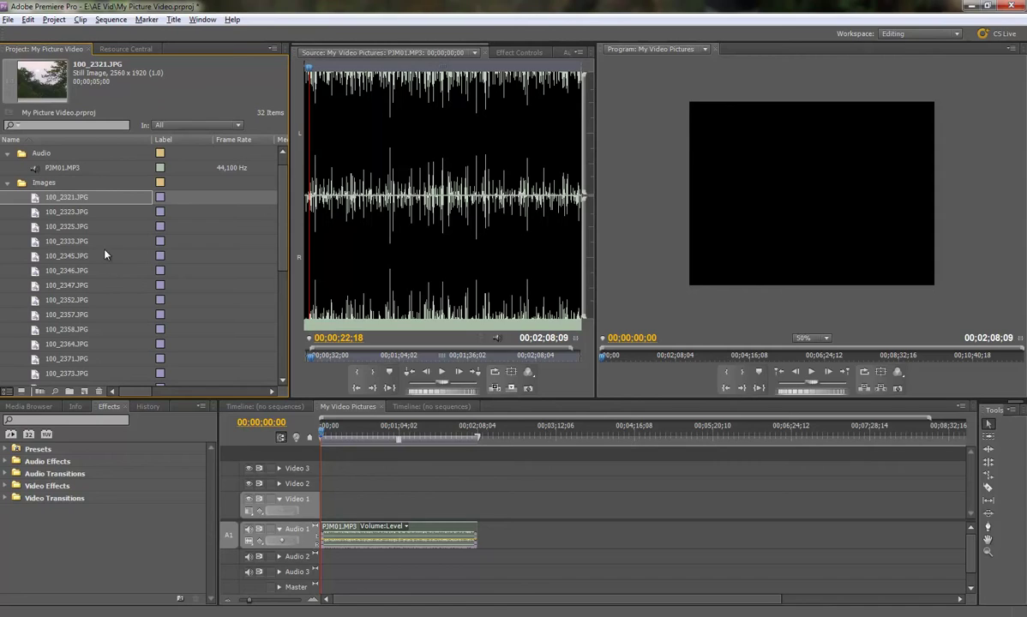
click(35, 367)
scroll(35, 353, down, 3)
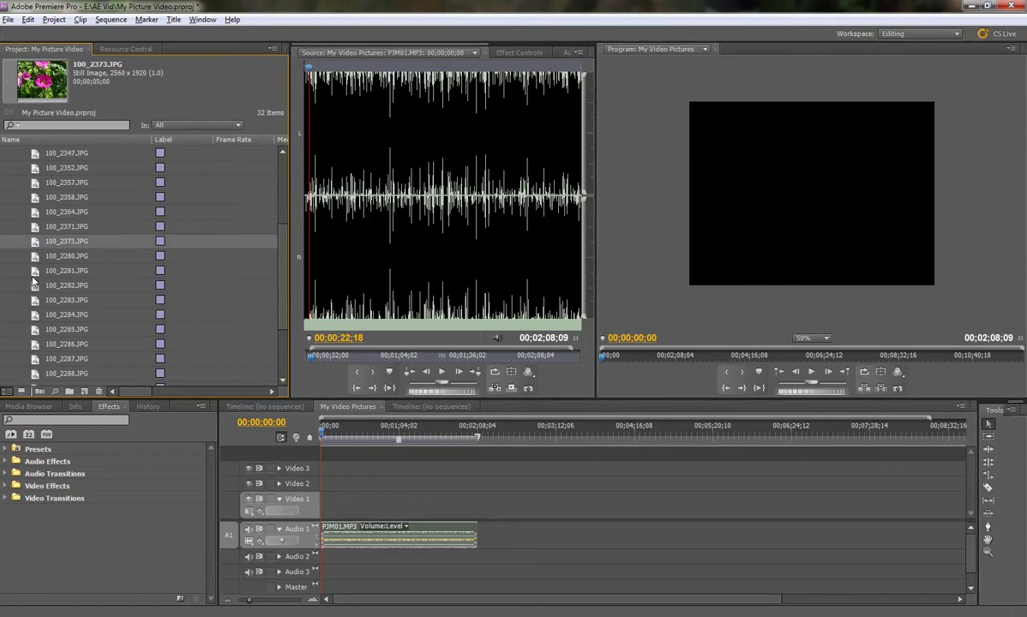
click(35, 255)
click(35, 270)
click(36, 285)
click(36, 299)
click(36, 313)
click(36, 329)
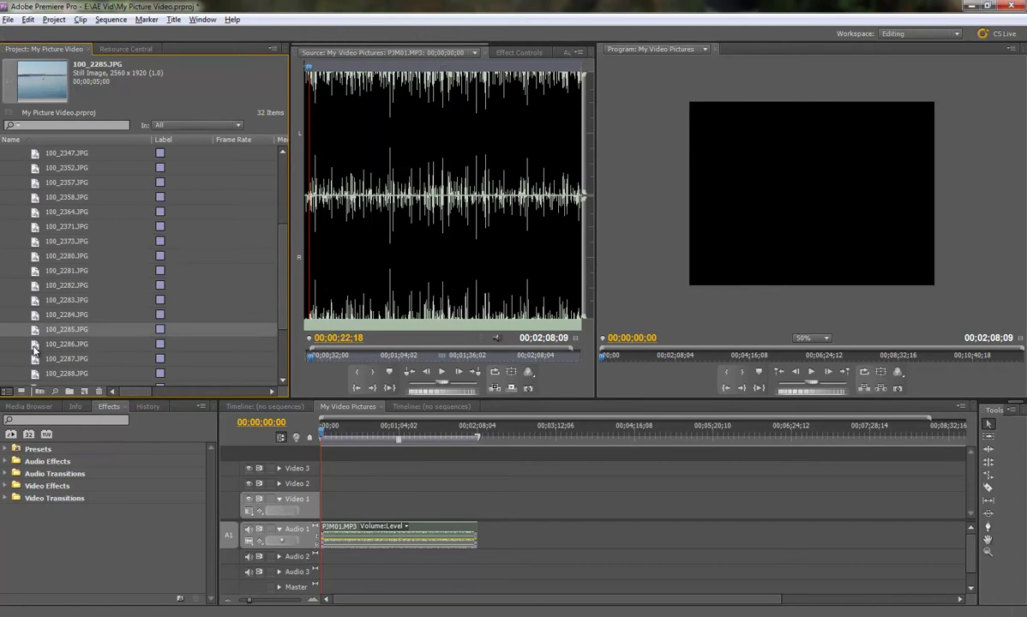
click(34, 344)
Select the 20 photos from 100_2321.JPG and drop them onto Video 1 at 00;00;00;00
scroll(63, 266, up, 3)
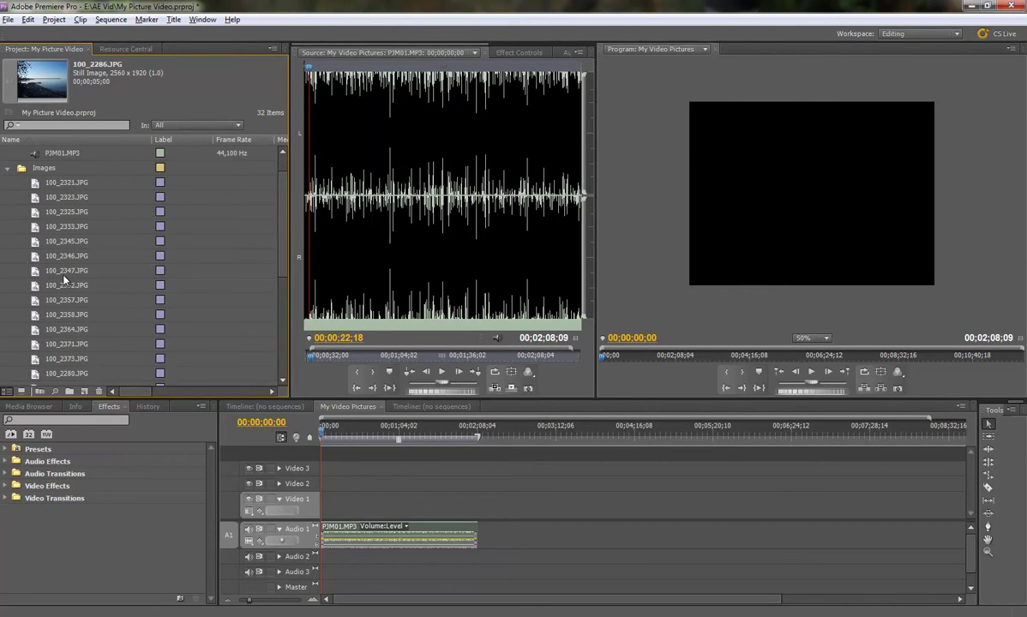
shift+click(37, 188)
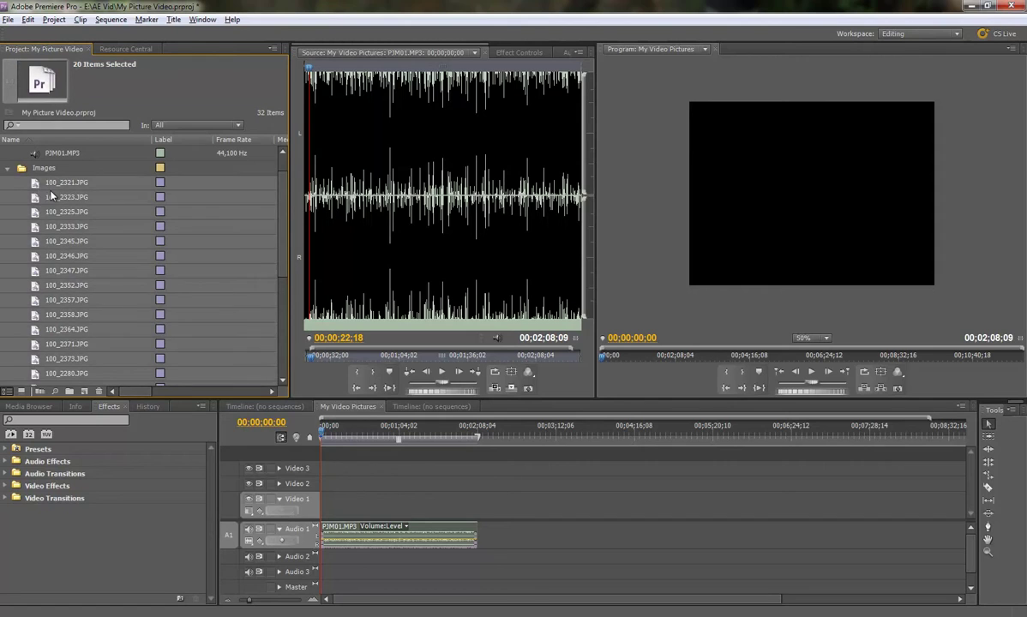
drag(38, 182, 383, 518)
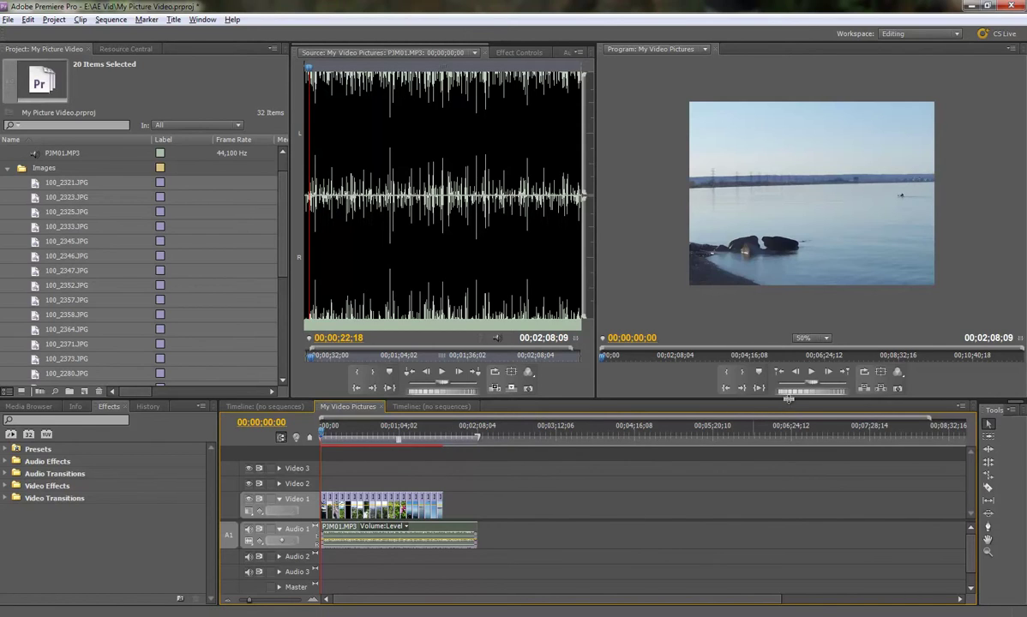
Play back the sequence, change the Program monitor zoom from 50% to Fit, and scrub the playhead forward
click(811, 374)
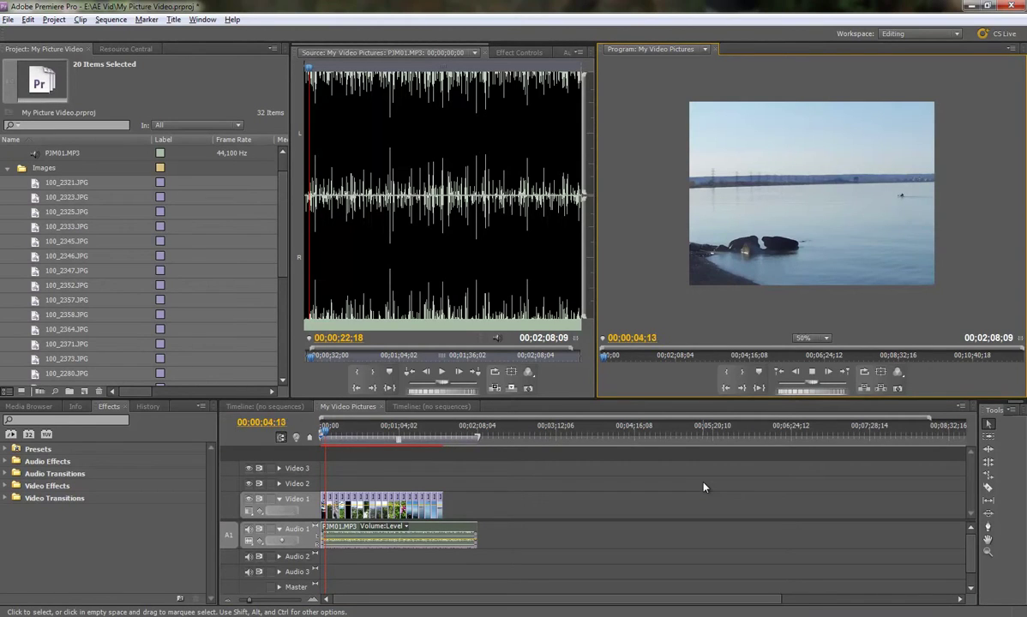
click(814, 373)
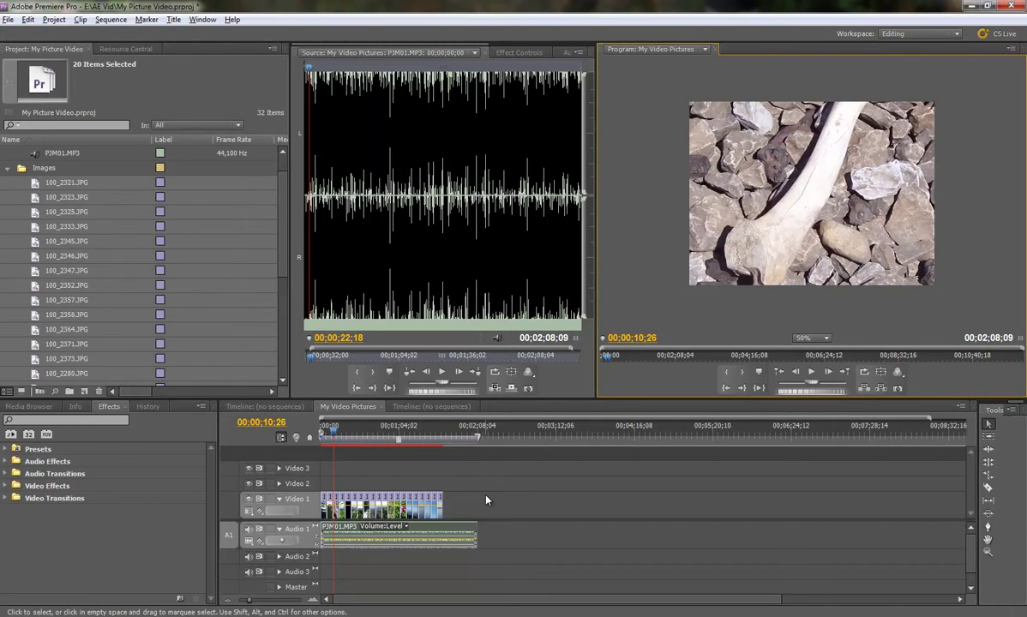
click(826, 337)
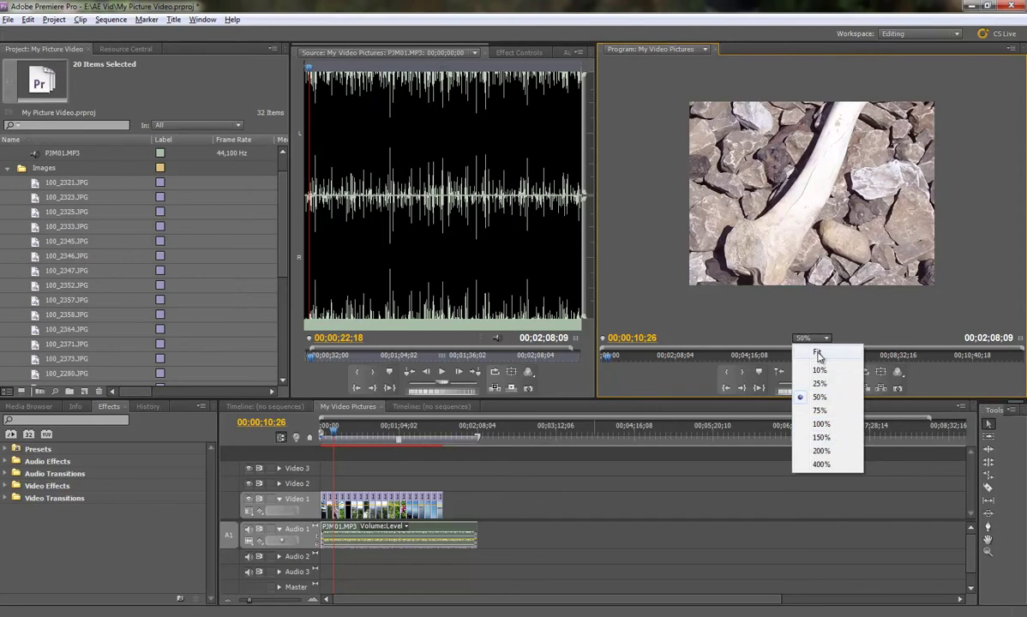
click(816, 351)
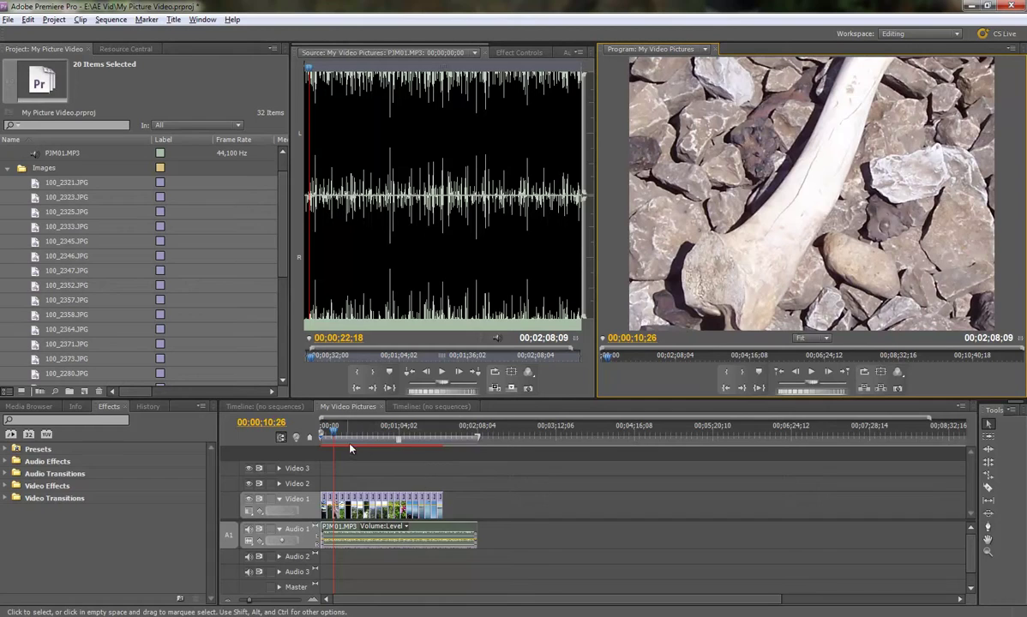
drag(335, 433, 294, 403)
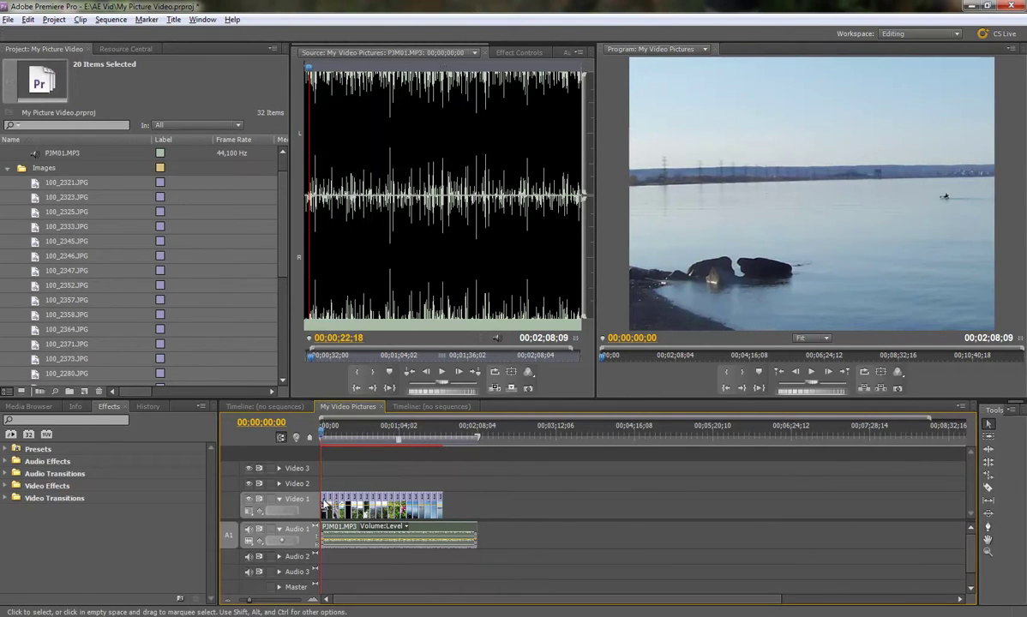
Zoom the timeline in and show the first photo clip's Motion properties in Effect Controls
key(equal)
key(equal)
key(equal)
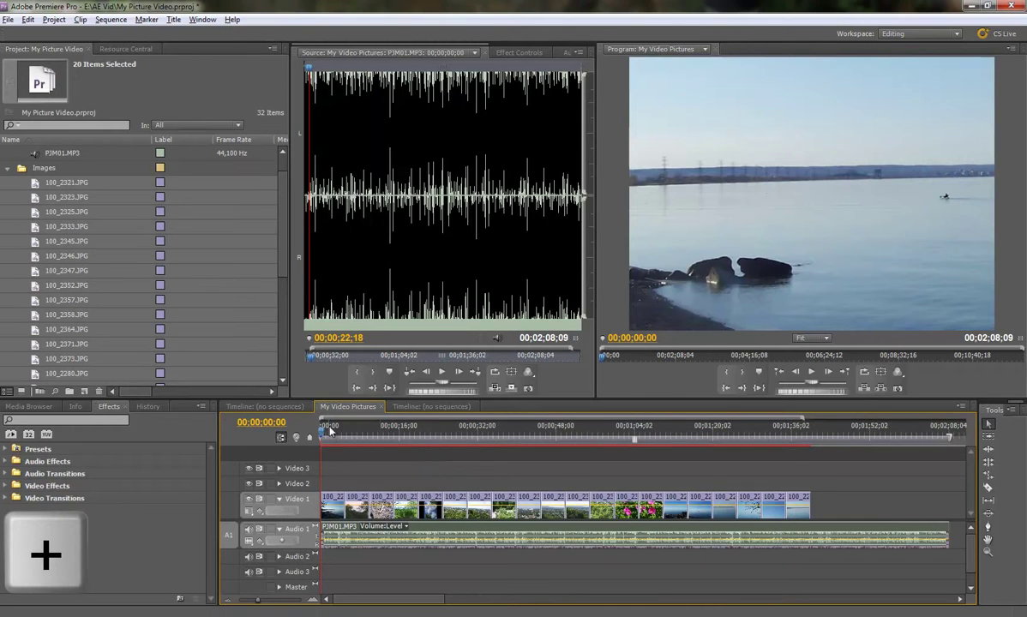
click(333, 508)
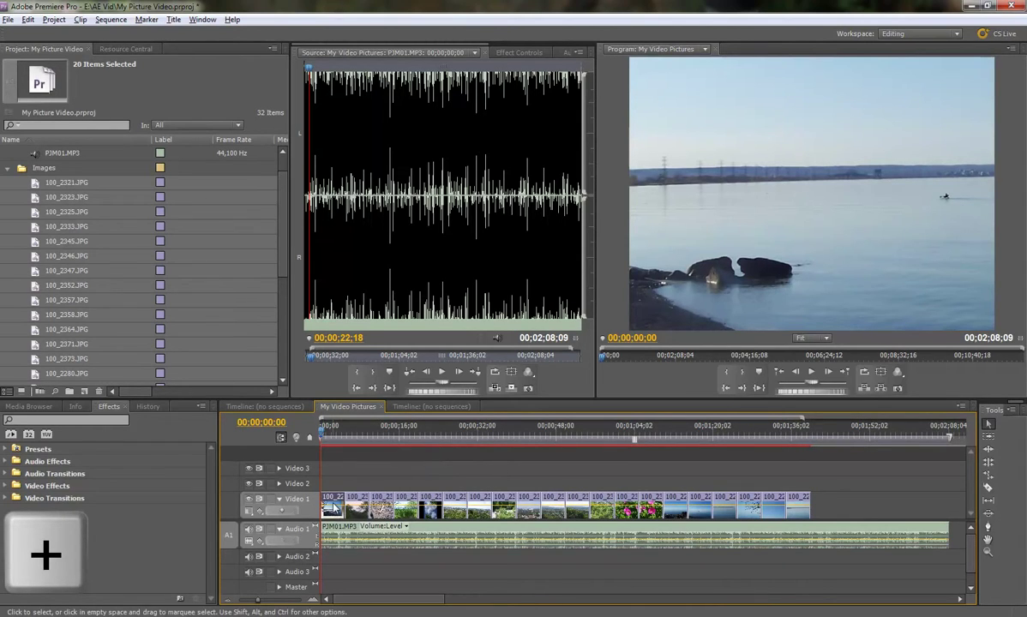
click(520, 53)
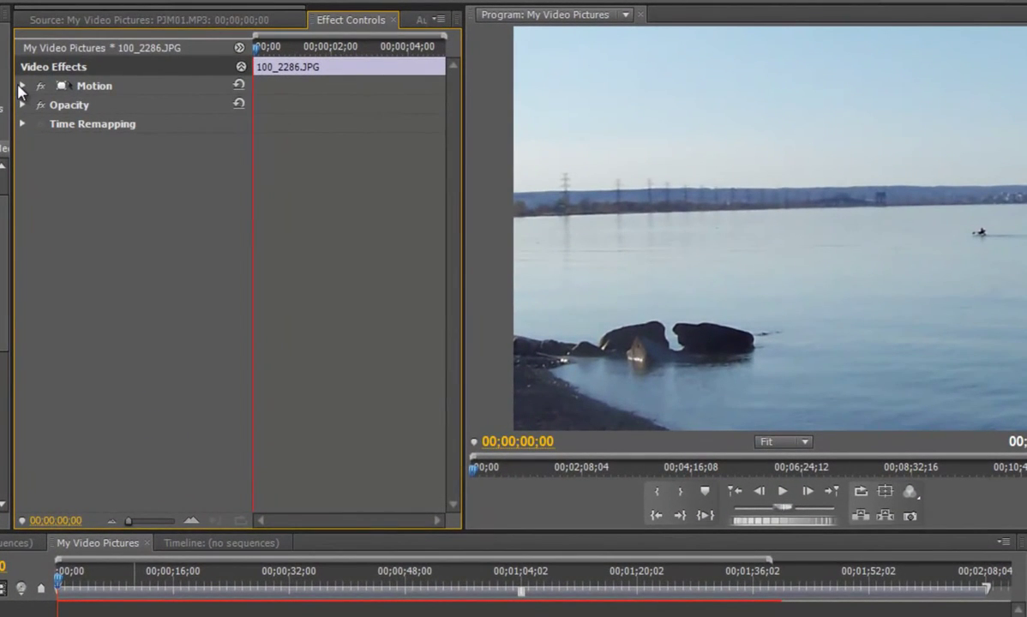
click(21, 86)
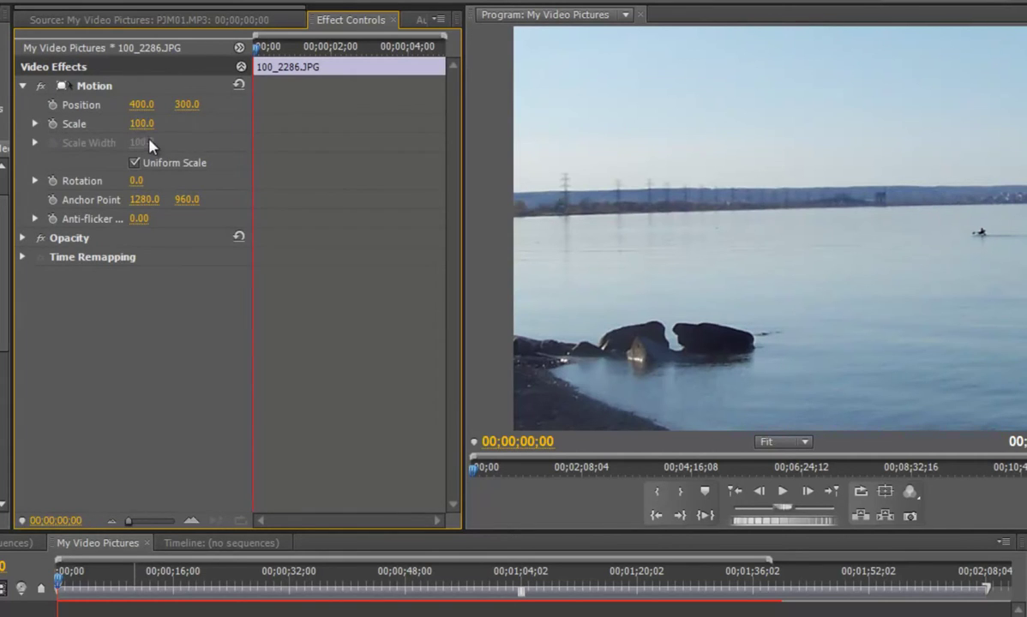
Scrub the photo's Scale down, then set it back to exactly 100
drag(148, 126, 86, 127)
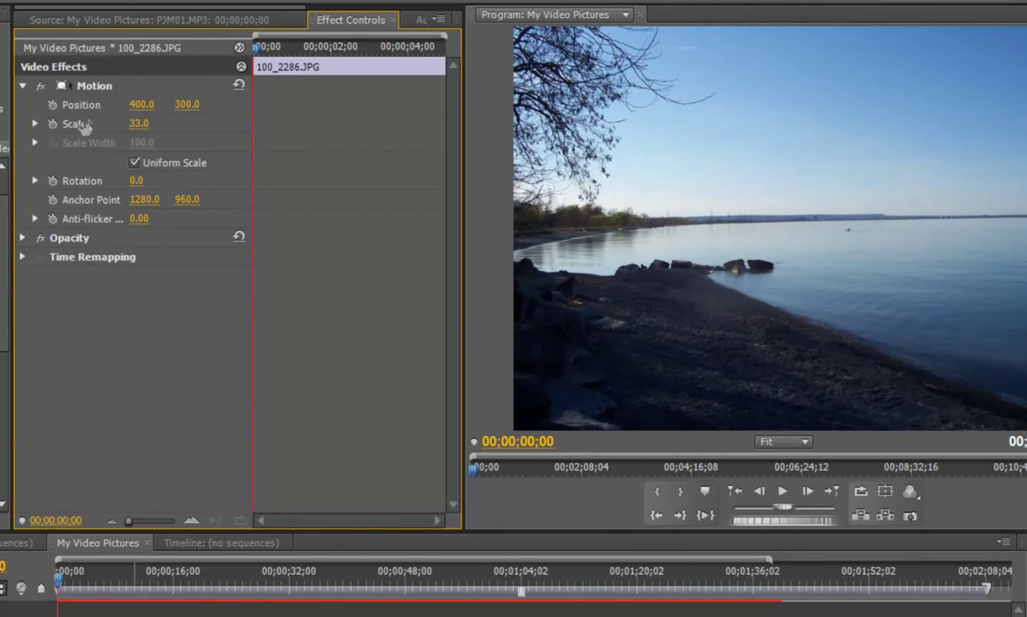
click(140, 124)
text(100)
key(Return)
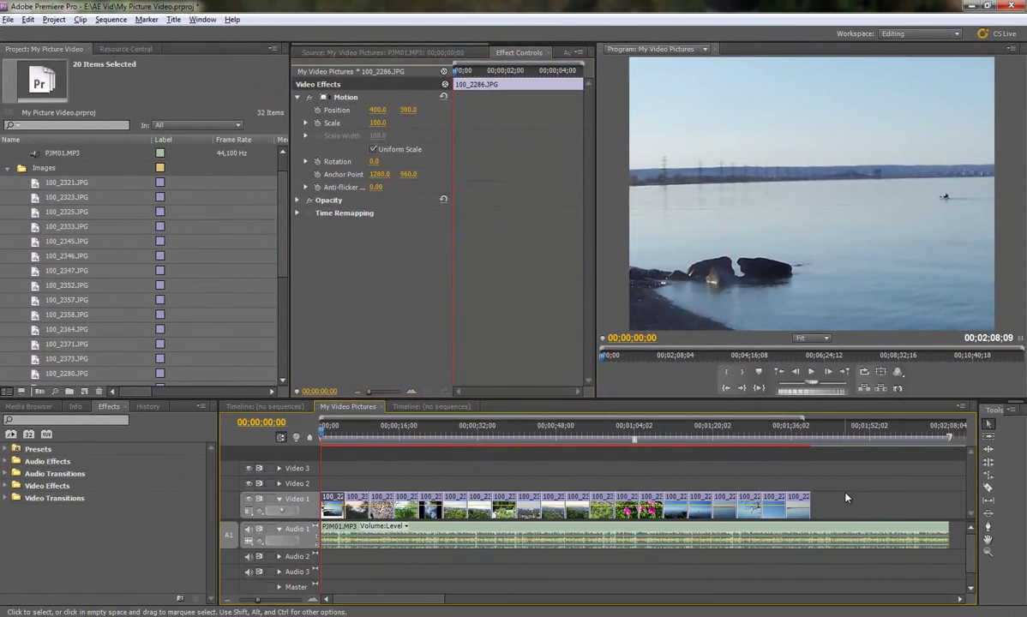
Marquee-select all photo clips on Video 1 and apply Clip > Video Options > Scale to Frame Size
click(849, 497)
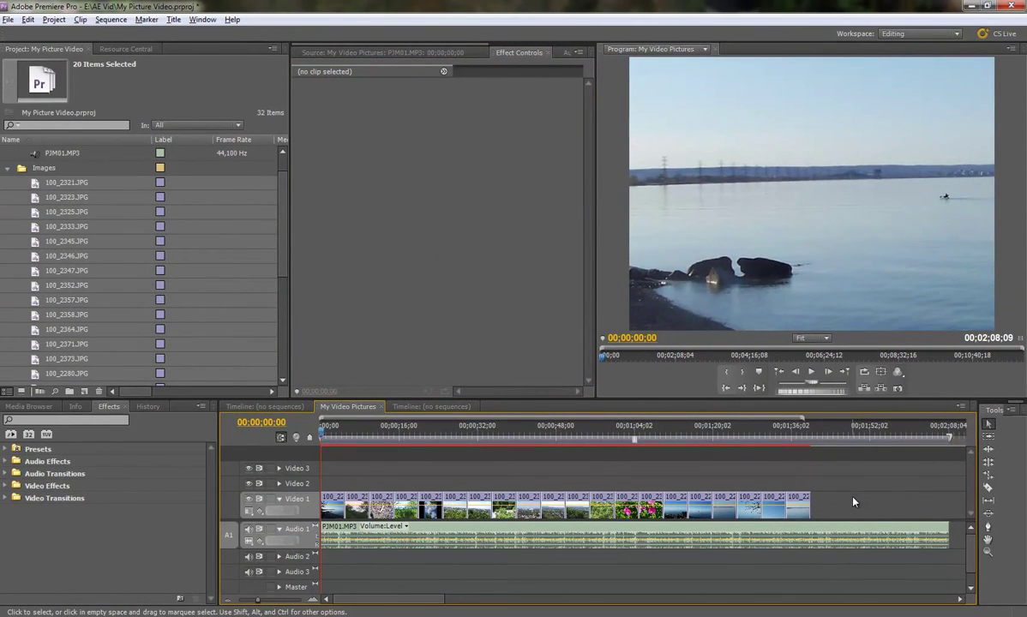
drag(854, 502, 325, 496)
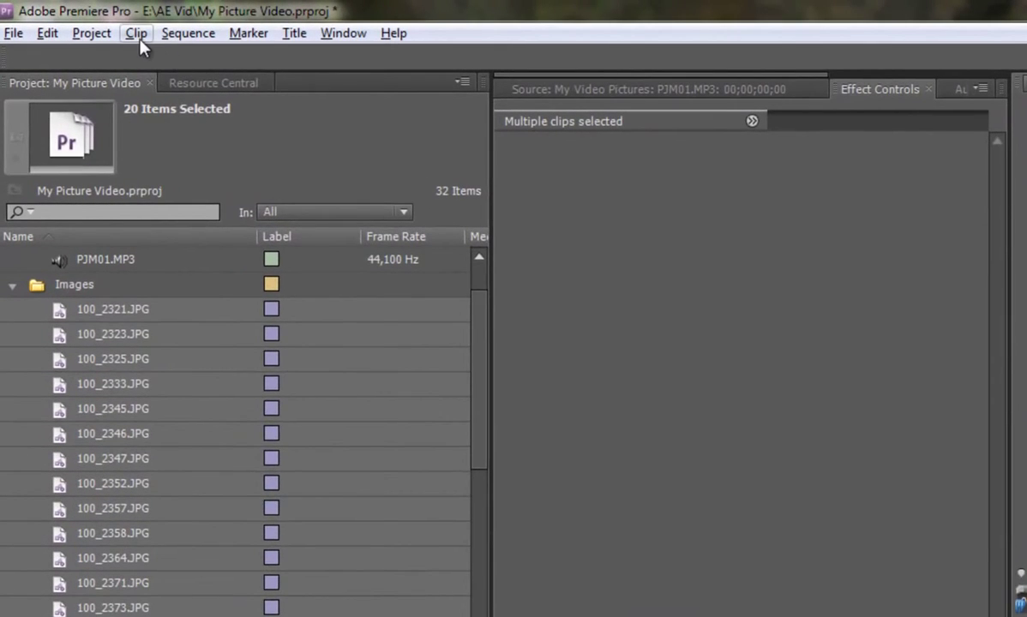
click(137, 34)
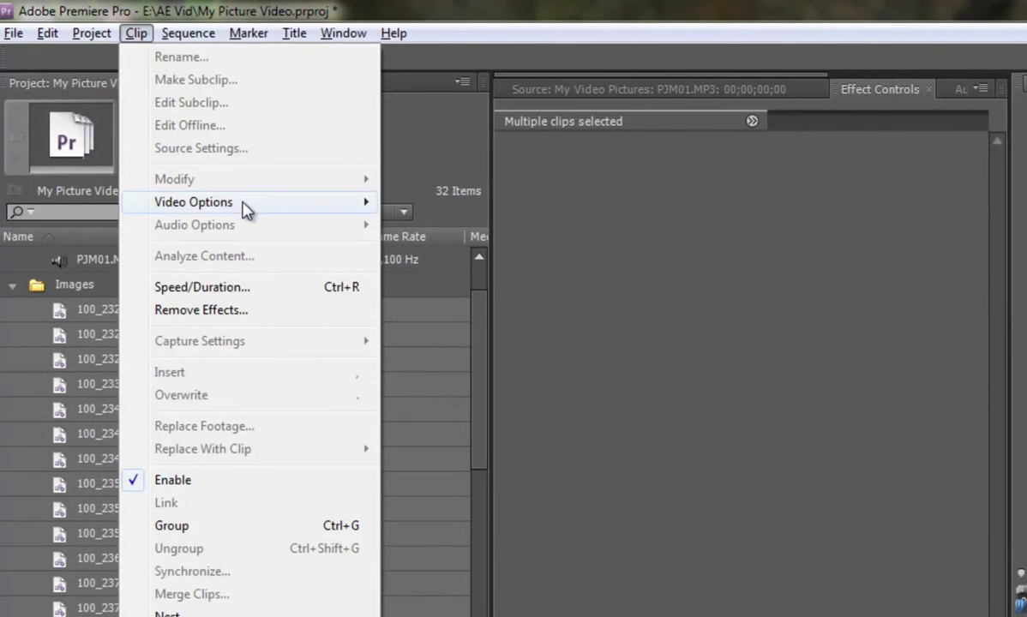
mouse_move(246, 209)
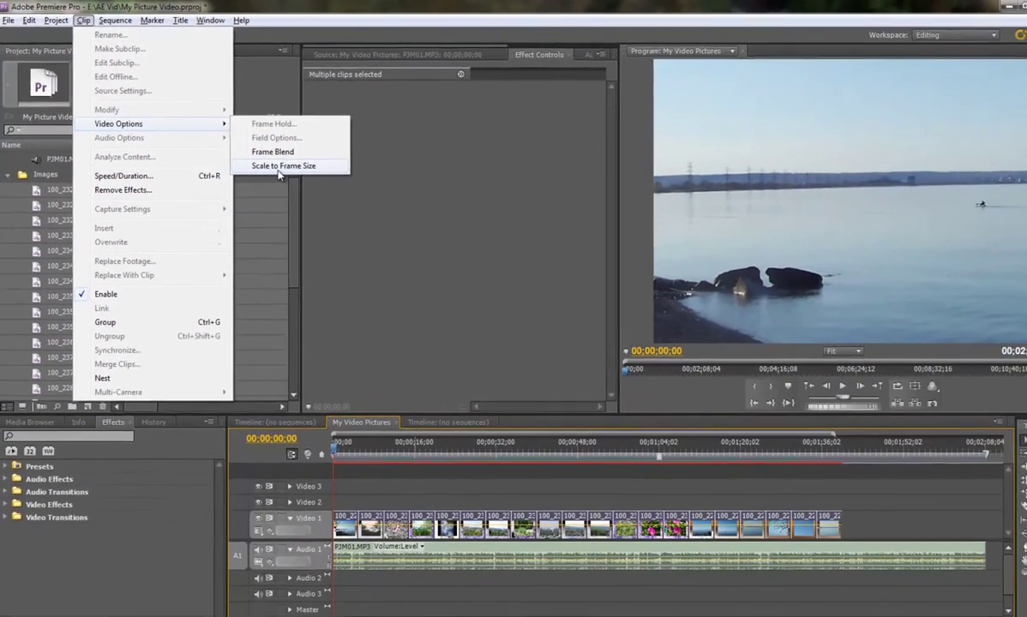
click(454, 273)
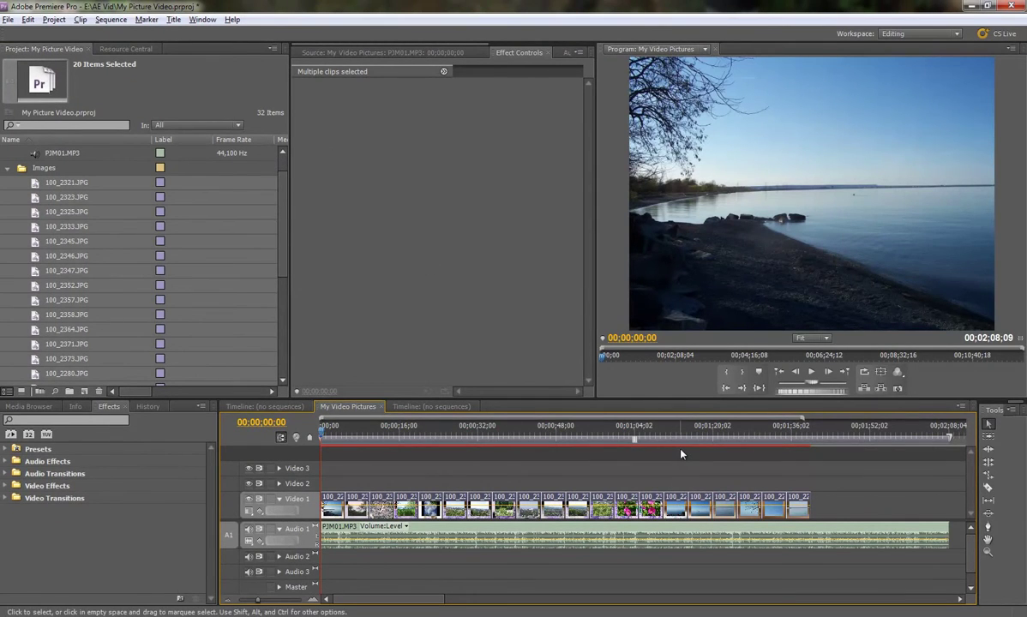
Move the playhead to 00;00;01;22 and select the first photo clip, 100_2286.JPG
click(869, 504)
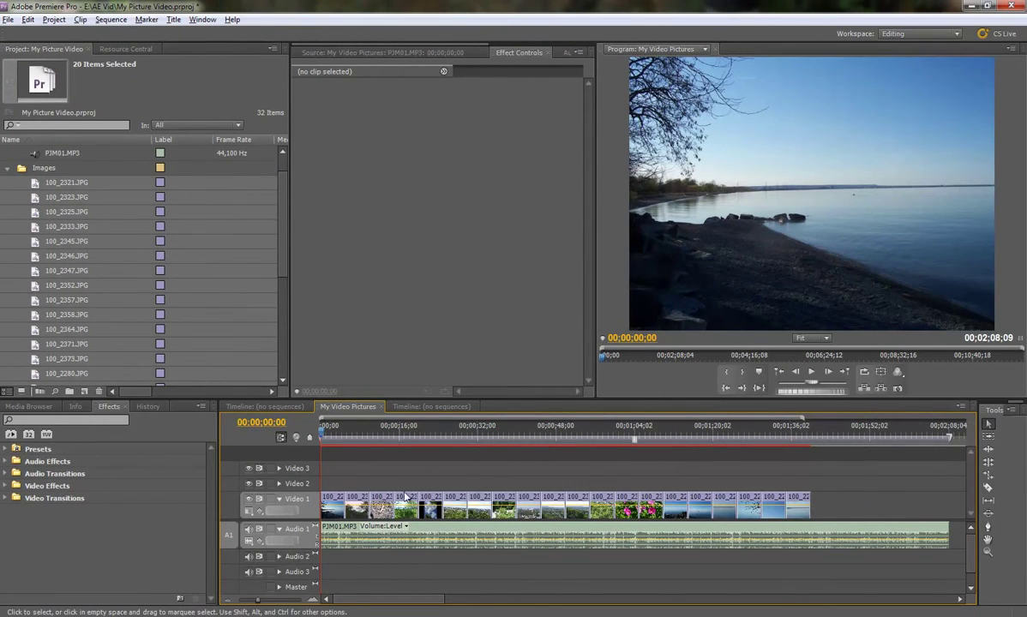
drag(322, 436, 330, 436)
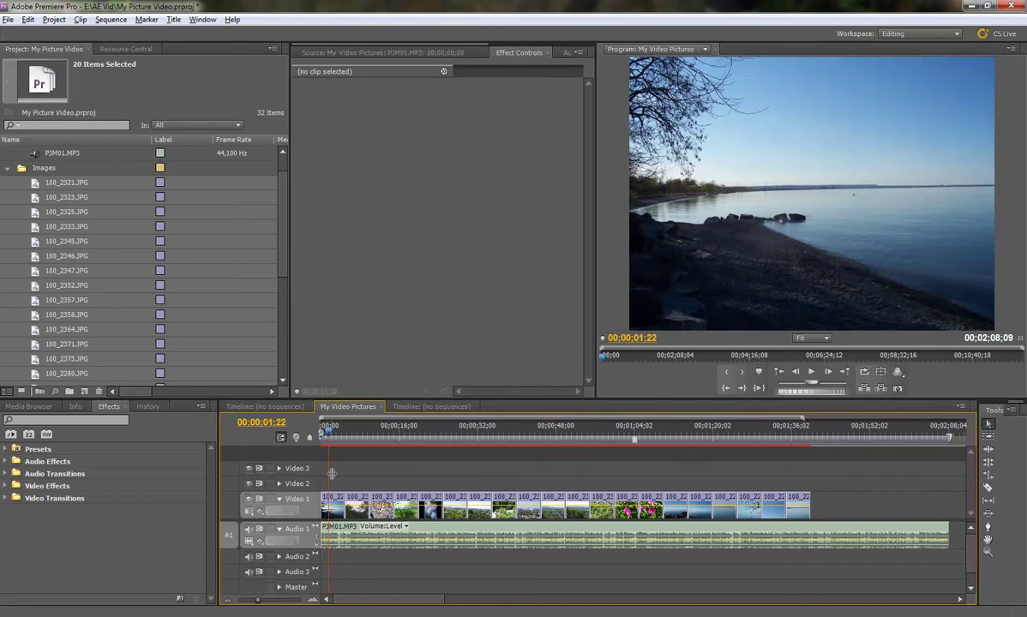
click(331, 515)
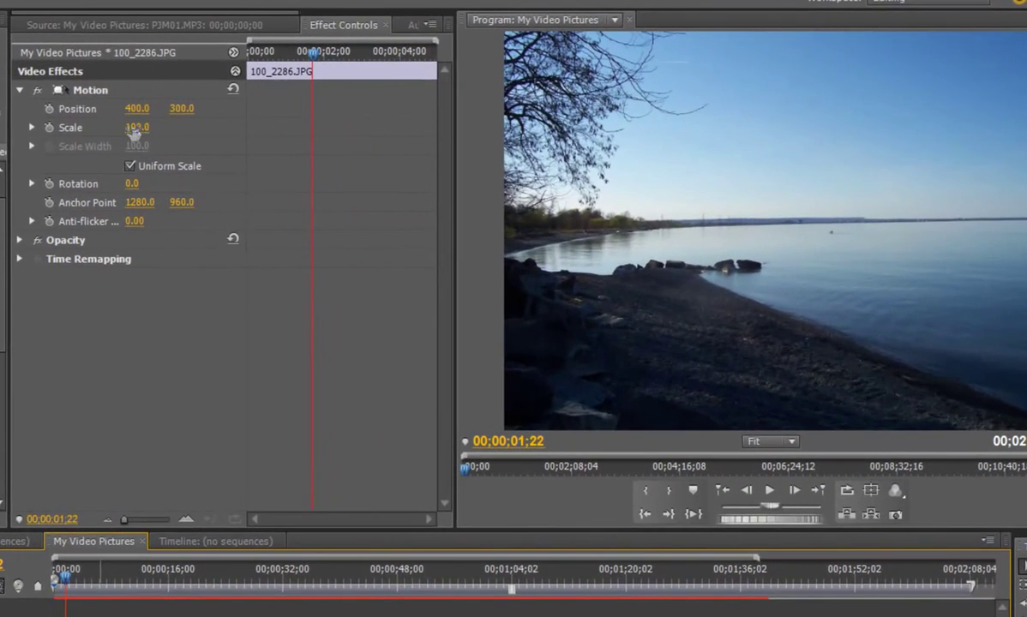
Return the first photo's Scale to 100 and select the PJM01.MP3 audio clip
mouse_move(133, 130)
mouse_down()
mouse_move(151, 131)
mouse_move(103, 127)
mouse_move(137, 133)
mouse_up()
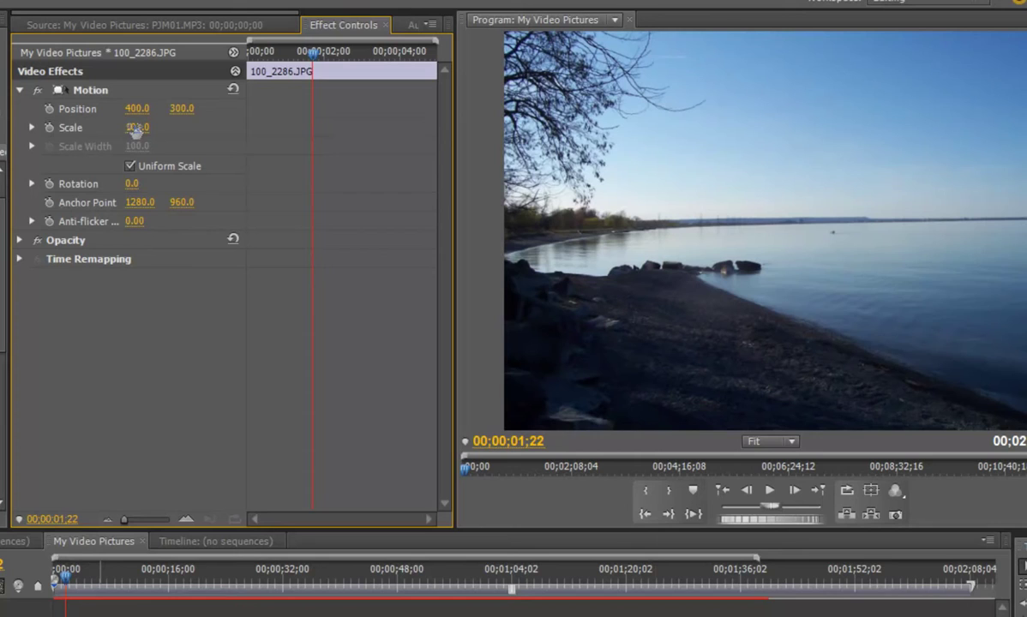
click(136, 128)
text(100)
key(Return)
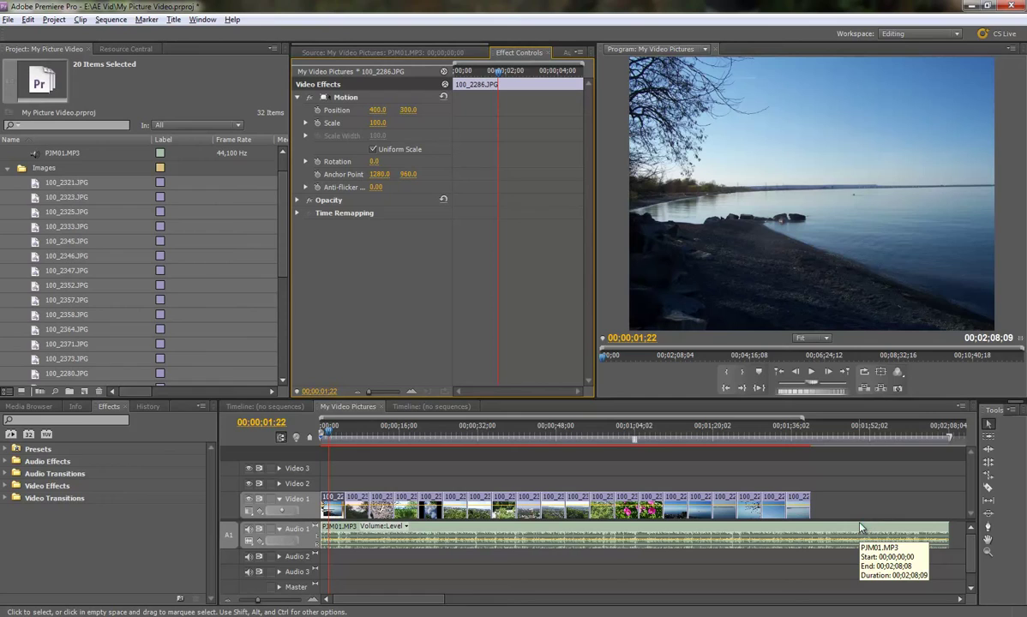
click(859, 532)
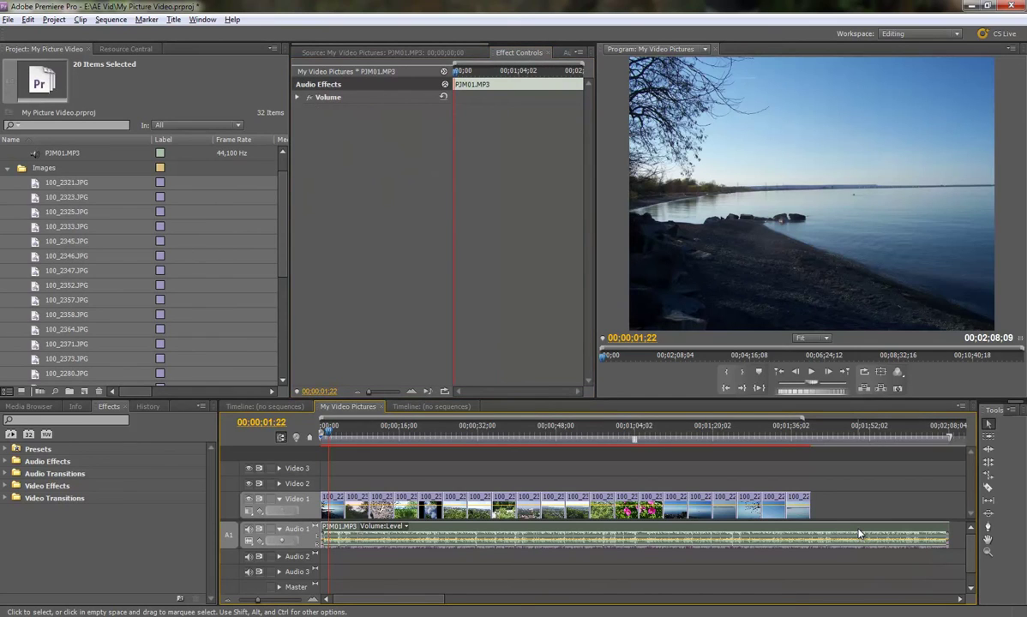